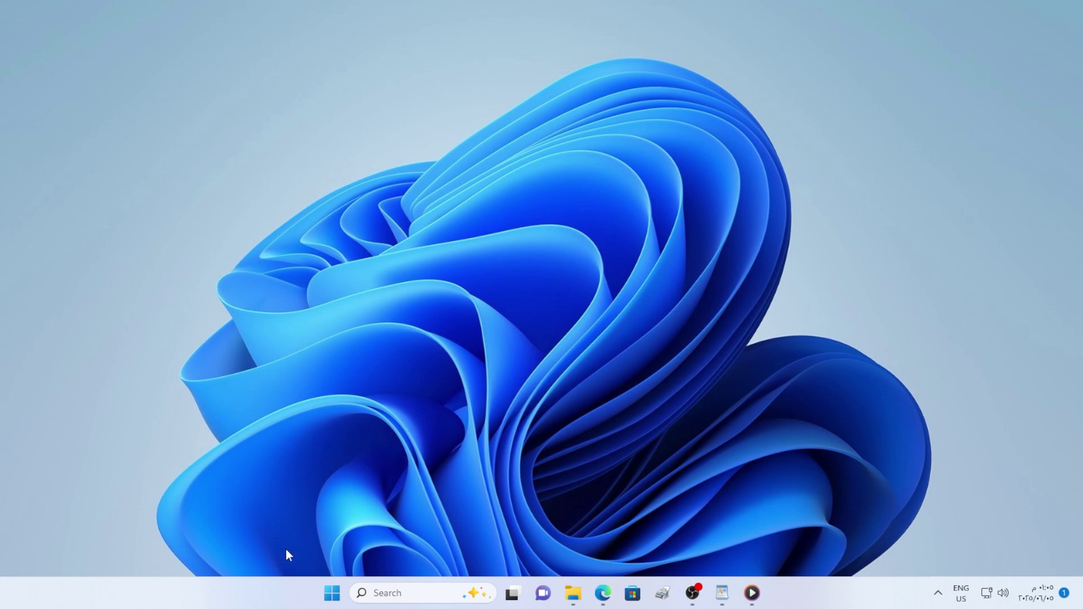
- Open the Start menu, view the power options, and dismiss them without restarting
{"action": "left_click", "coordinate": [331, 592]}
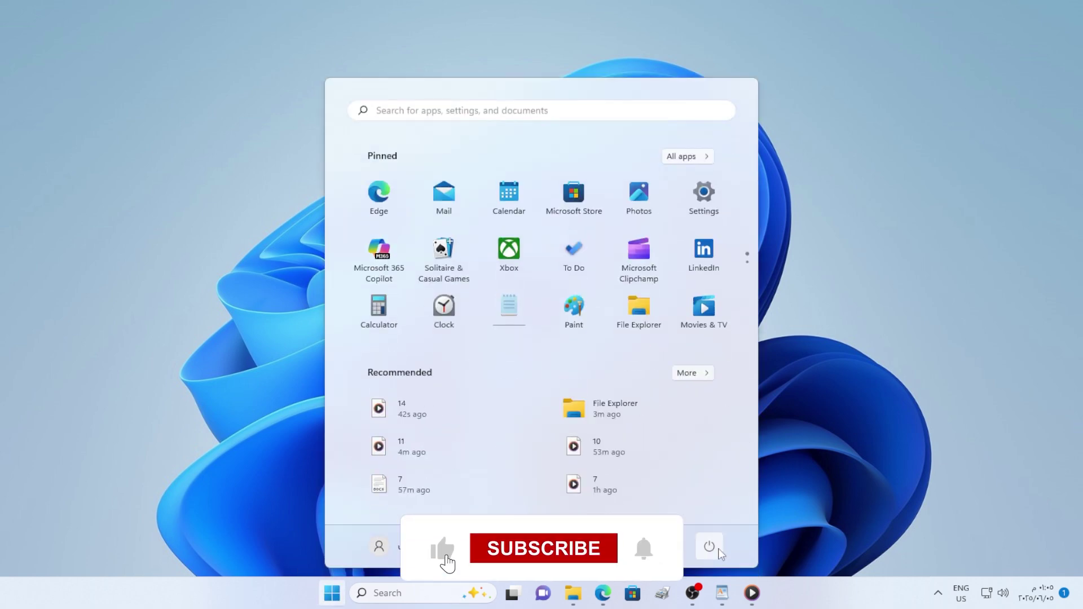
{"action": "left_click", "coordinate": [709, 546]}
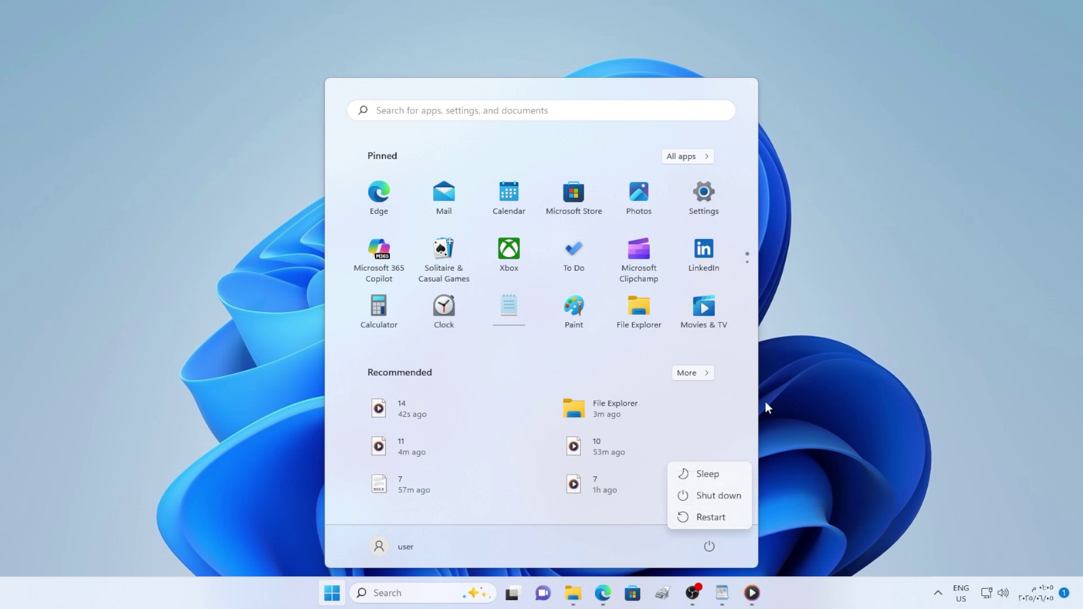
{"action": "left_click", "coordinate": [652, 462]}
{"action": "left_click", "coordinate": [332, 592]}
{"action": "left_click", "coordinate": [332, 592]}
- Launch Settings from Start and check the status on the Windows Update page
{"action": "left_click", "coordinate": [703, 194]}
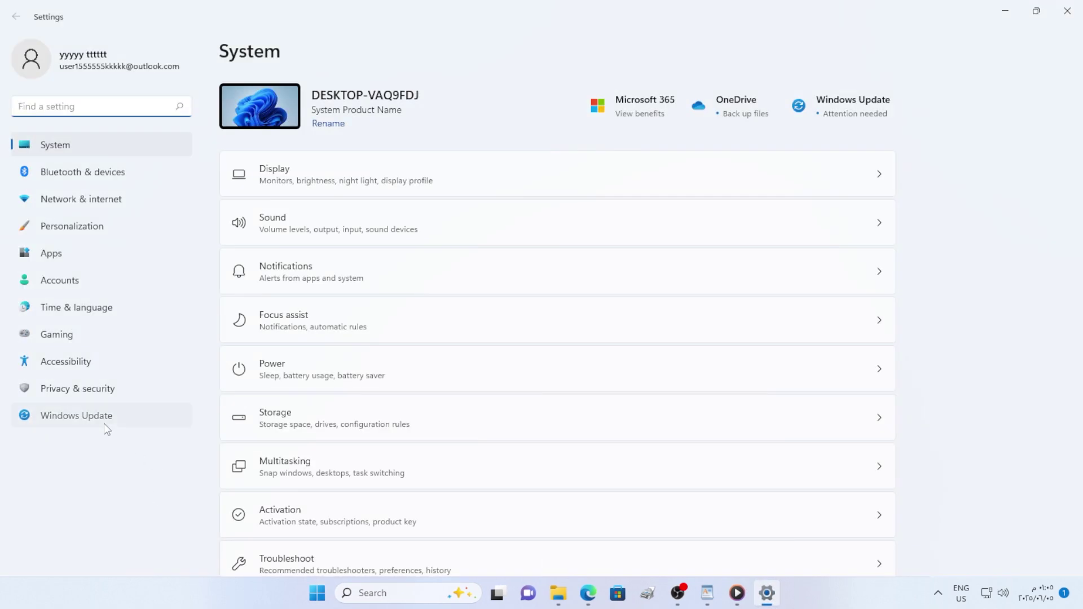
{"action": "left_click", "coordinate": [104, 422]}
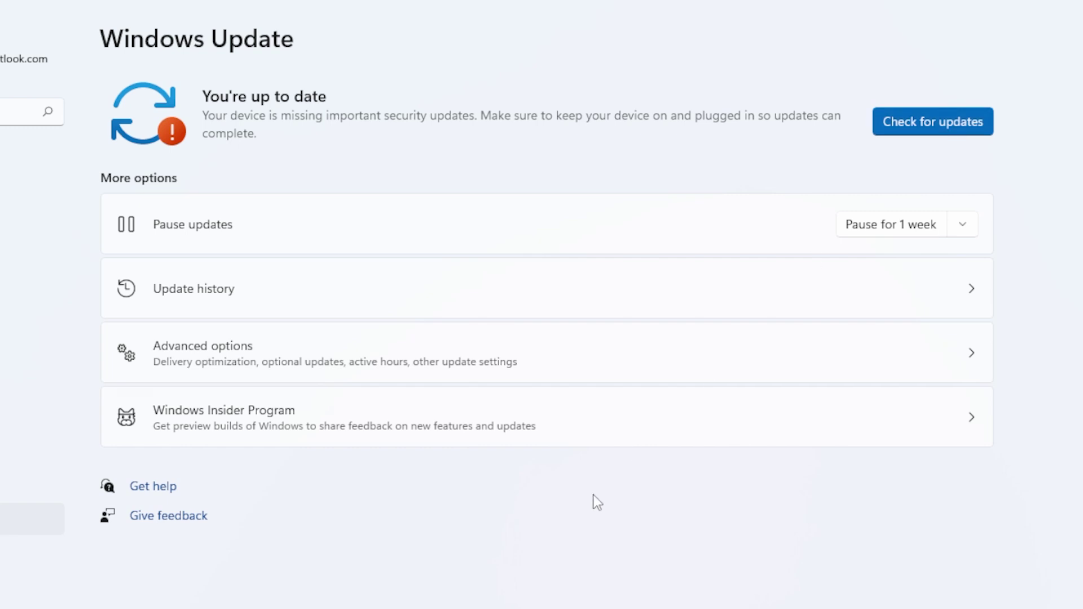
- Start the Windows Update troubleshooter under System > Troubleshoot > Other troubleshooters, then cancel it
{"action": "left_click", "coordinate": [32, 162]}
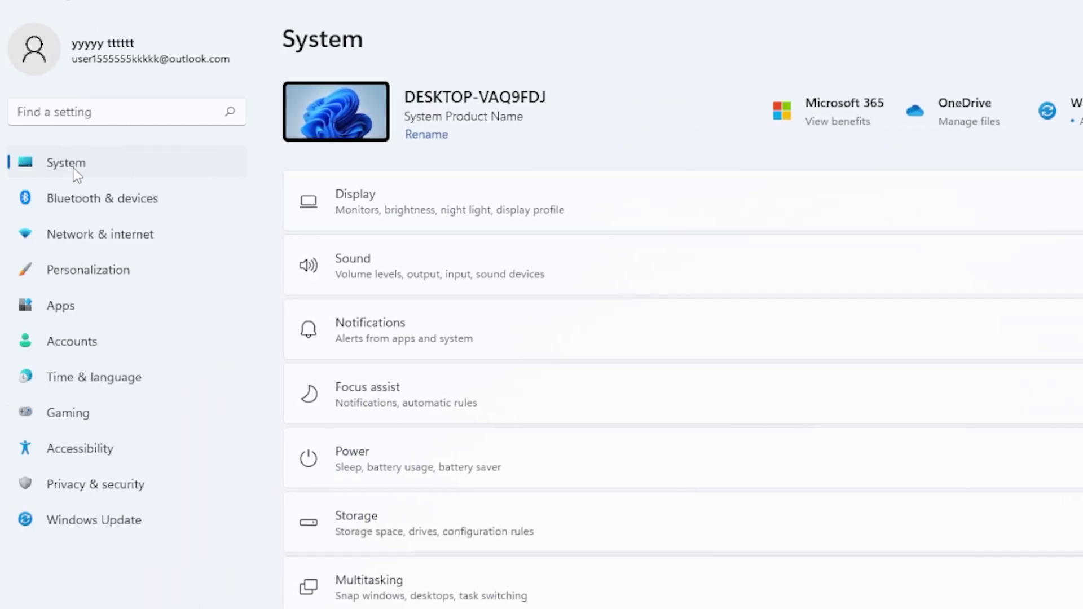
{"action": "scroll", "coordinate": [336, 293], "scroll_direction": "down", "scroll_amount": 5}
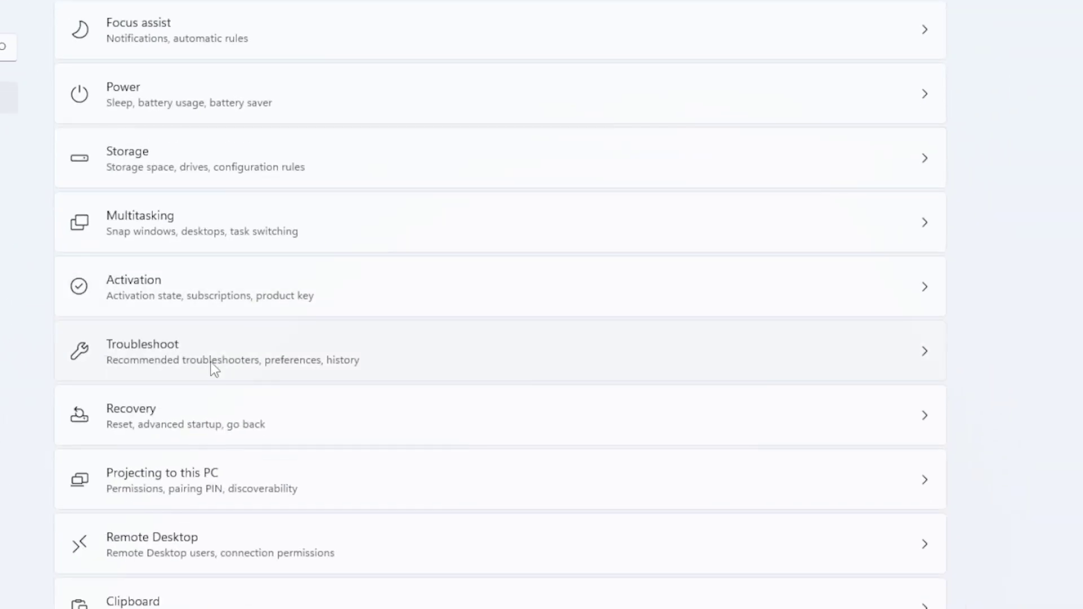
{"action": "left_click", "coordinate": [295, 344]}
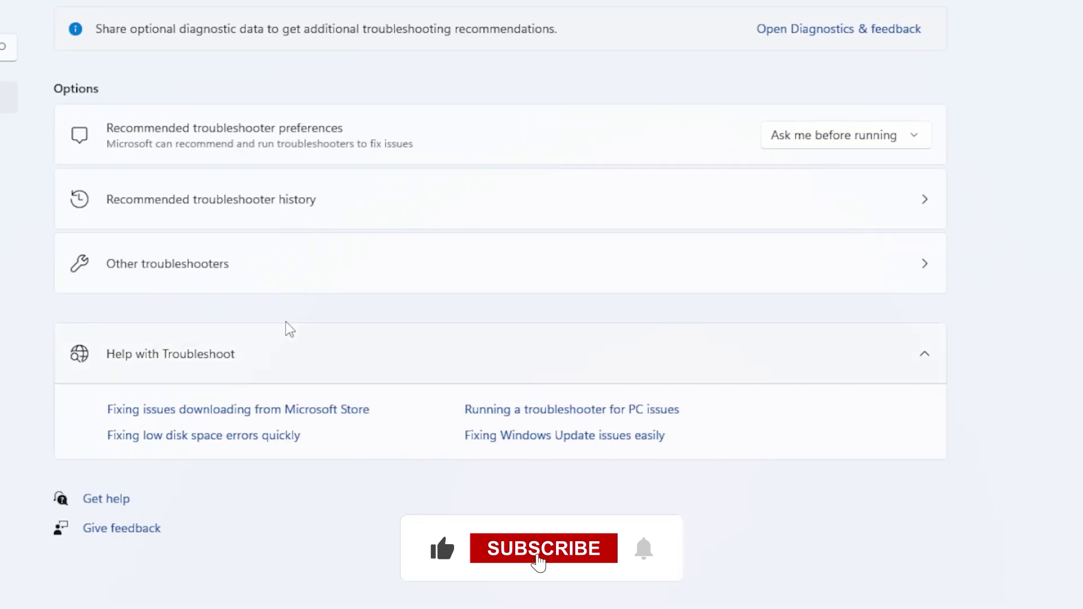
{"action": "left_click", "coordinate": [315, 275]}
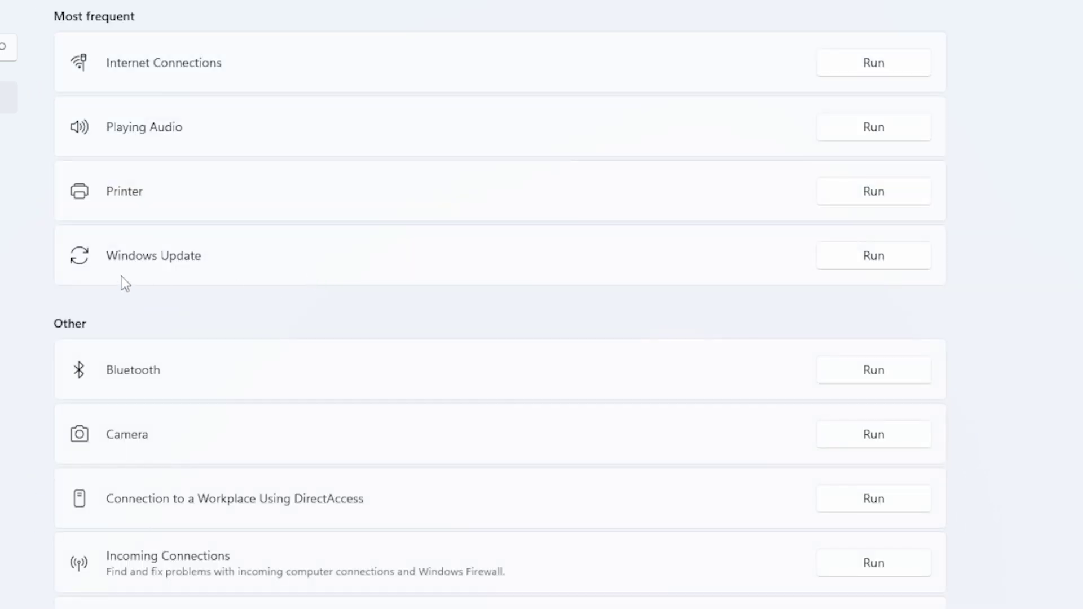
{"action": "left_click", "coordinate": [911, 262]}
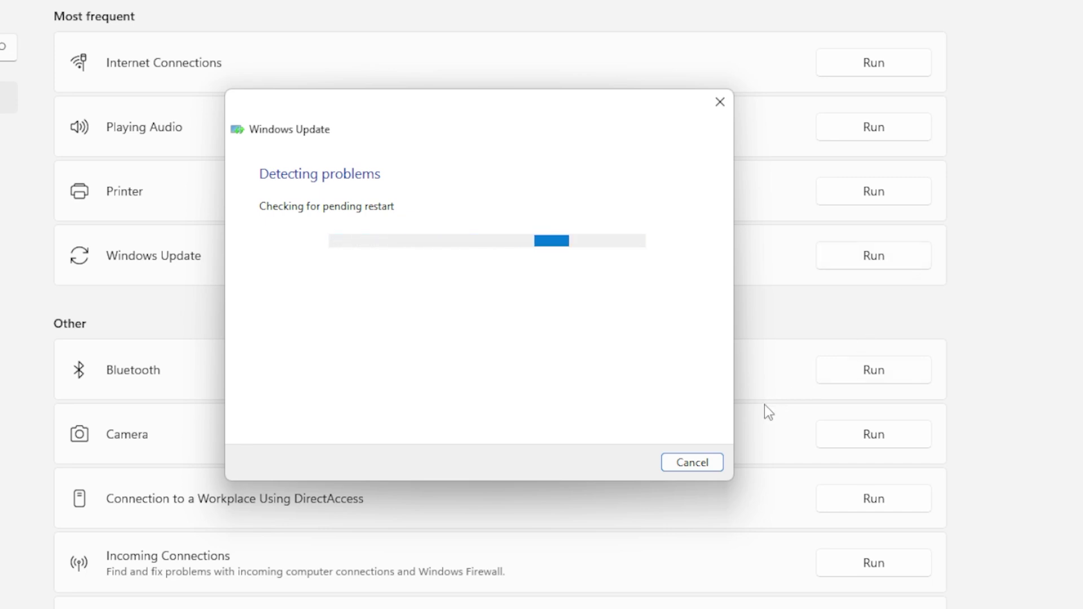
{"action": "left_click", "coordinate": [701, 462]}
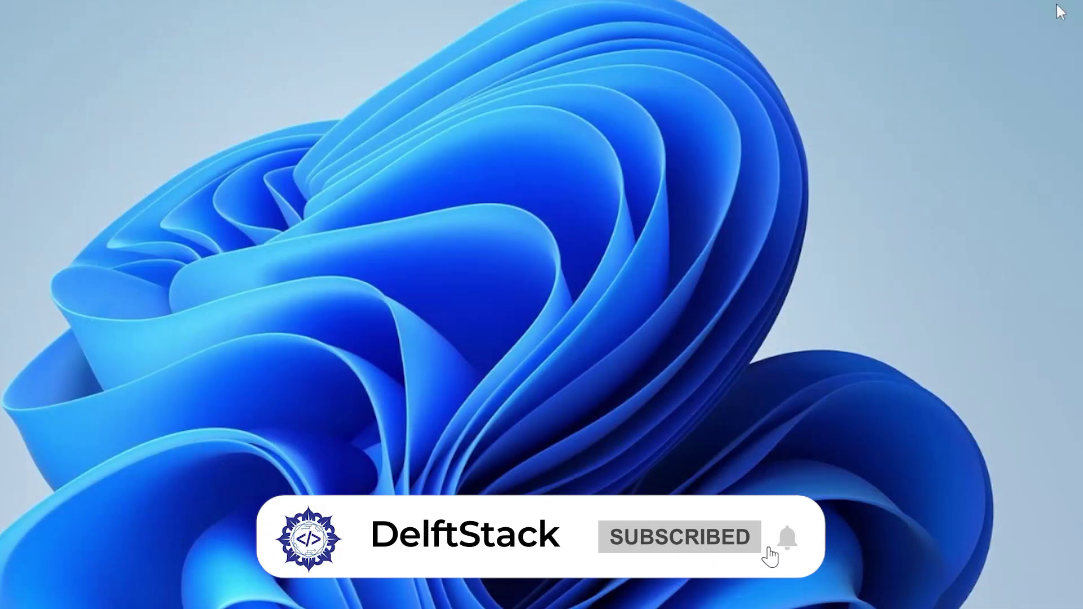
- Search for cmd and launch Command Prompt as administrator, approving the UAC prompt
{"action": "key", "text": "super"}
{"action": "type", "text": "cmd"}
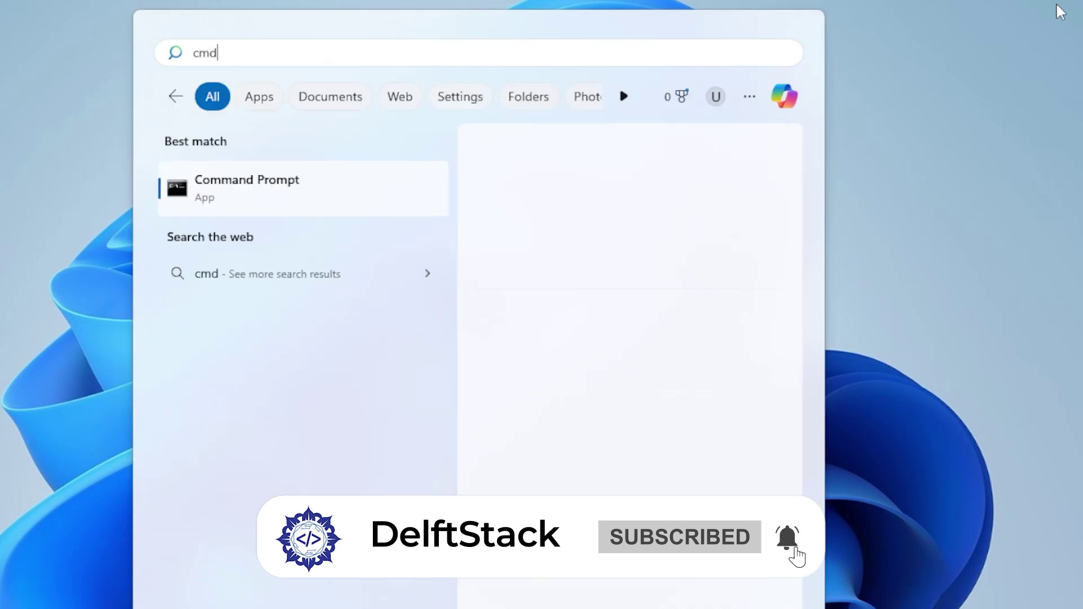
{"action": "right_click", "coordinate": [297, 206]}
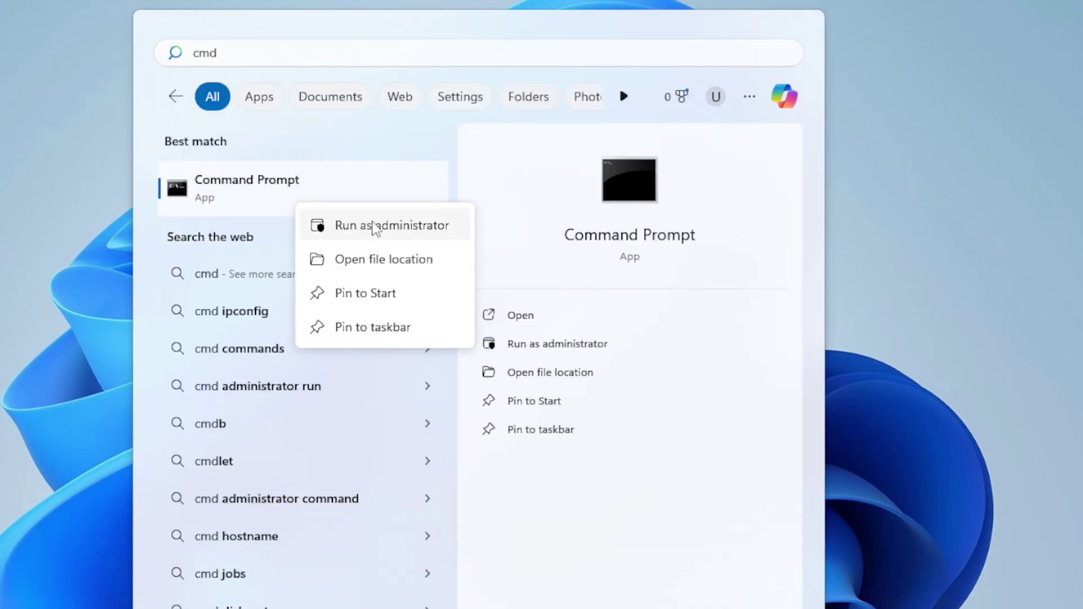
{"action": "left_click", "coordinate": [448, 226]}
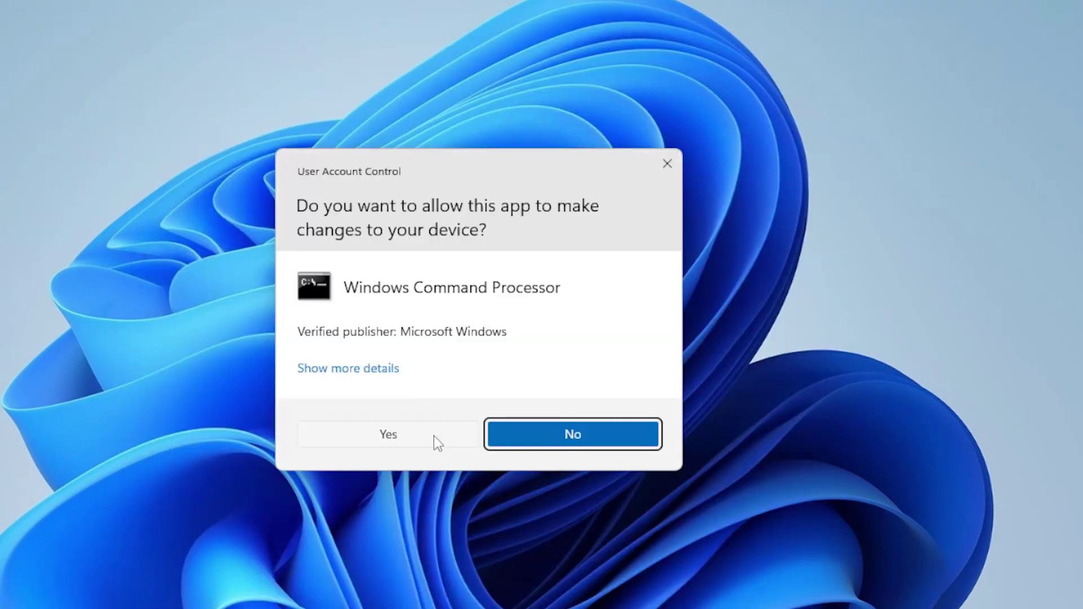
{"action": "left_click", "coordinate": [443, 446]}
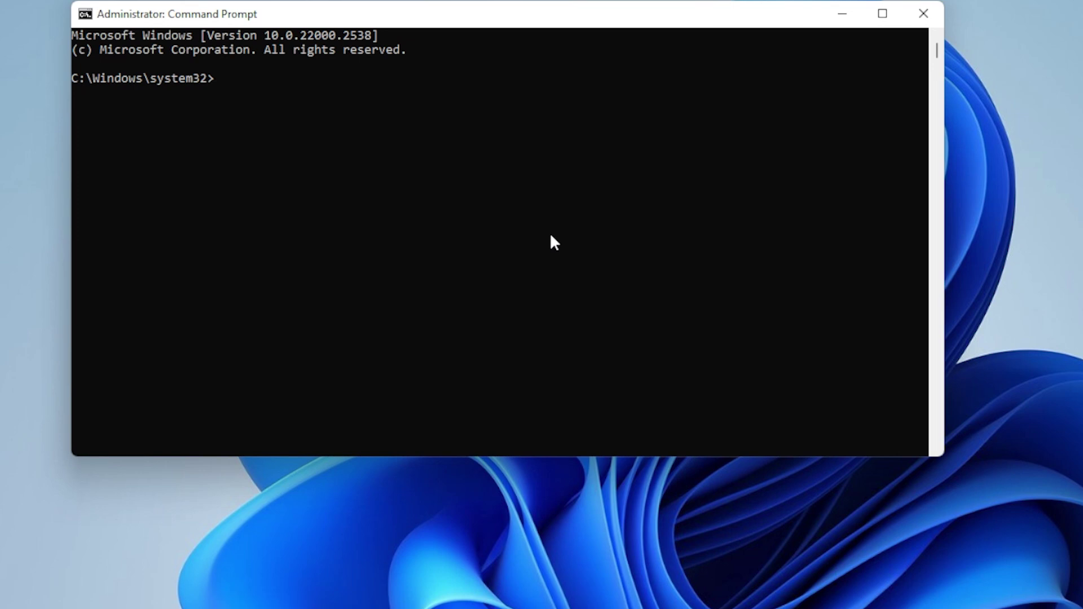
- Stop the wuauserv, bits, cryptsvc and msiserver services with net stop commands
{"action": "type", "text": "net stop wuauserv"}
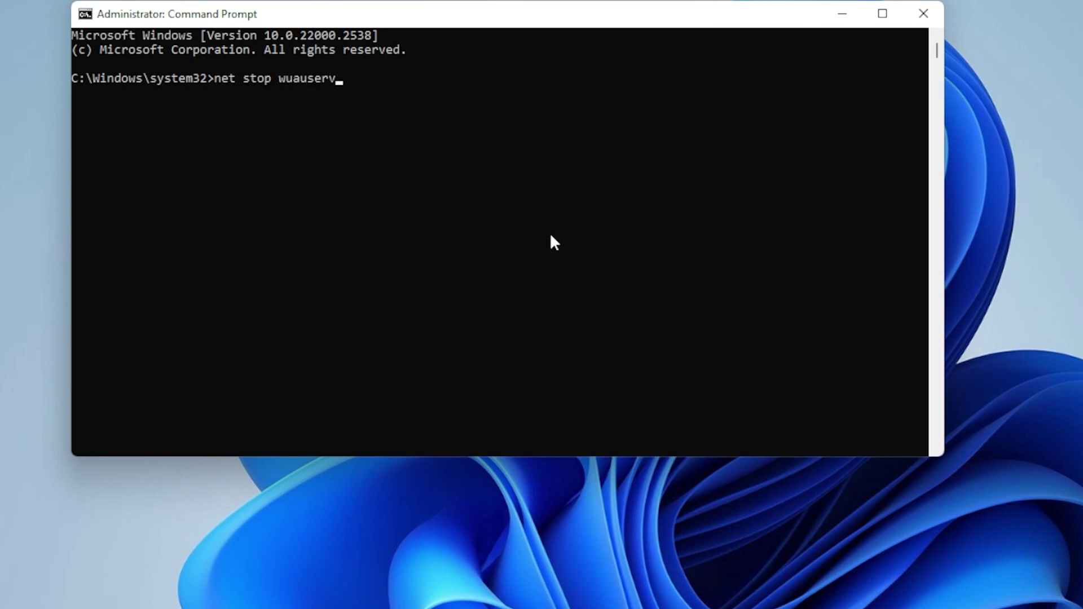
{"action": "key", "text": "Return"}
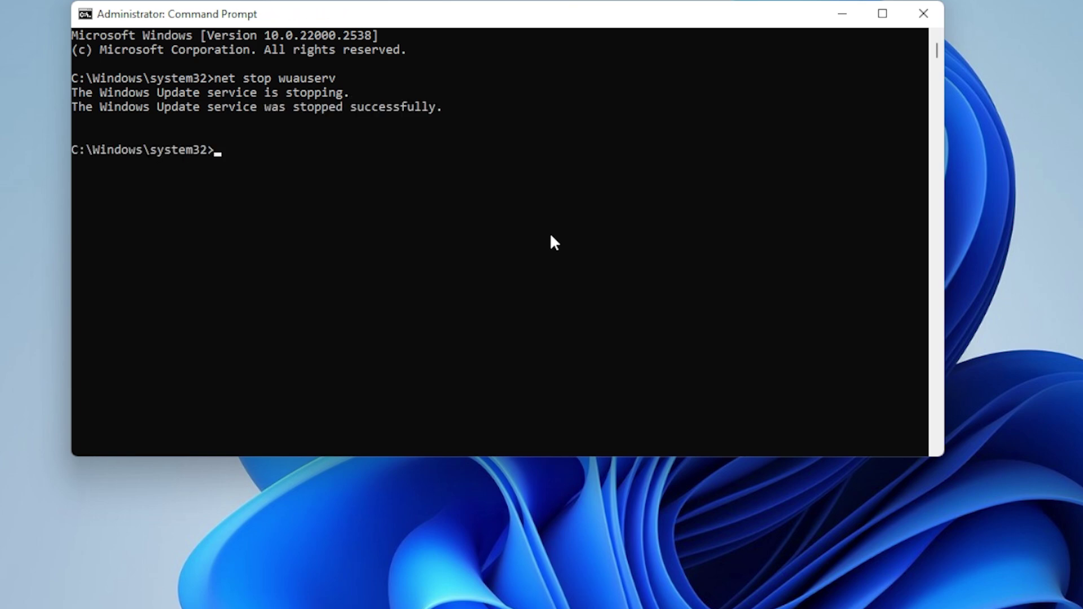
{"action": "type", "text": "net stop bits"}
{"action": "key", "text": "Return"}
{"action": "type", "text": "net stop"}
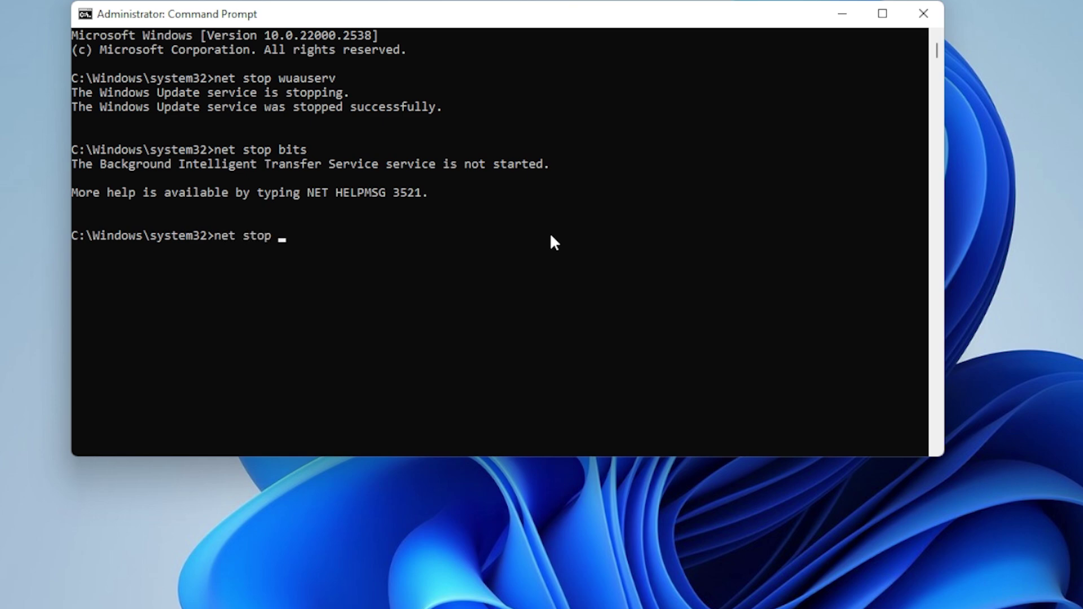
{"action": "type", "text": " cryptsvc"}
{"action": "key", "text": "Return"}
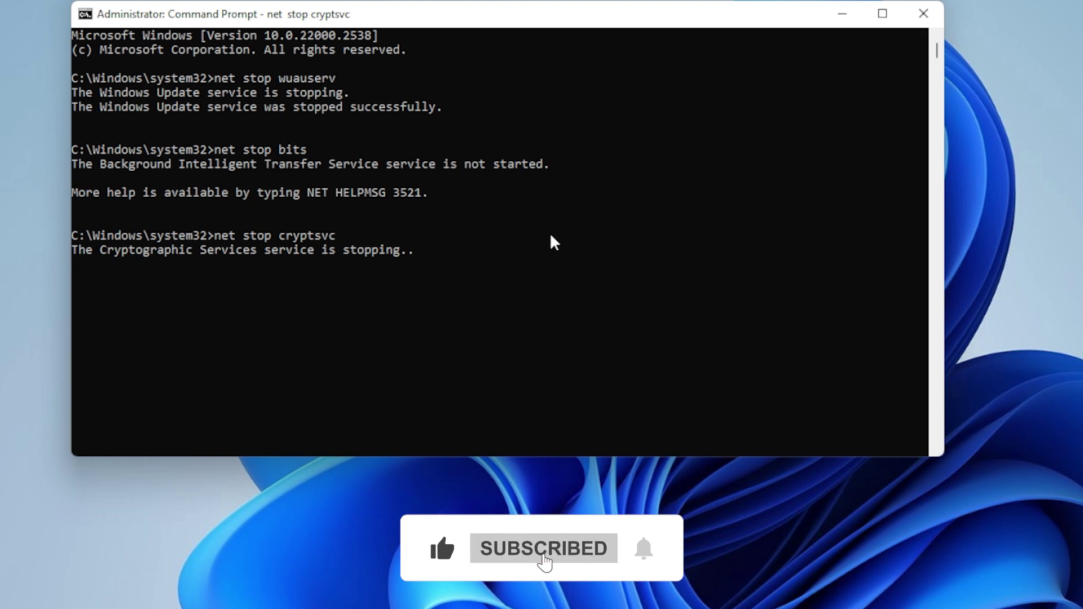
{"action": "type", "text": "net sto"}
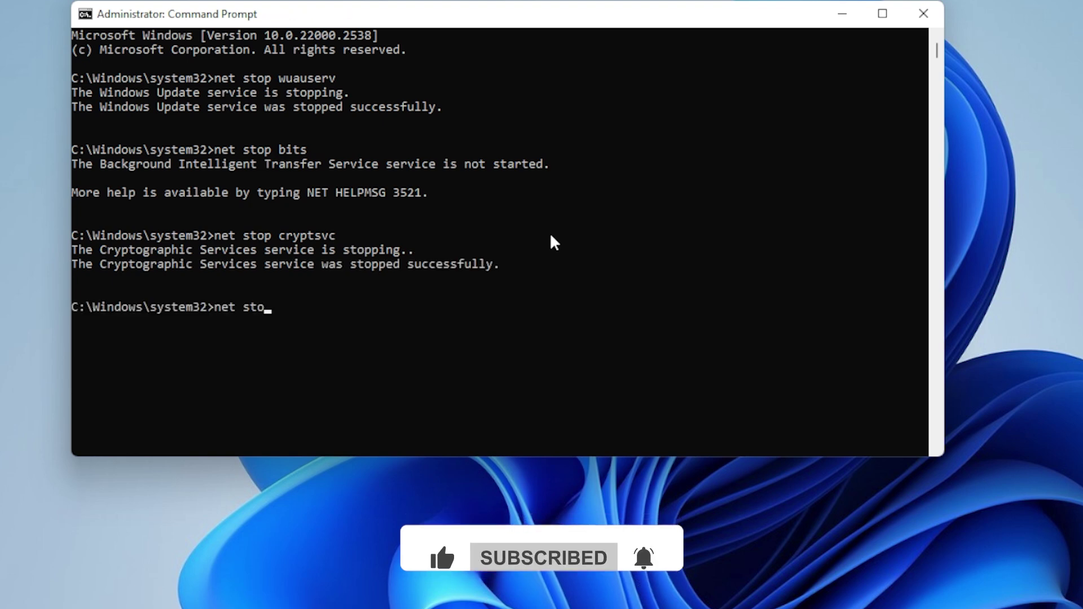
{"action": "type", "text": "p msise"}
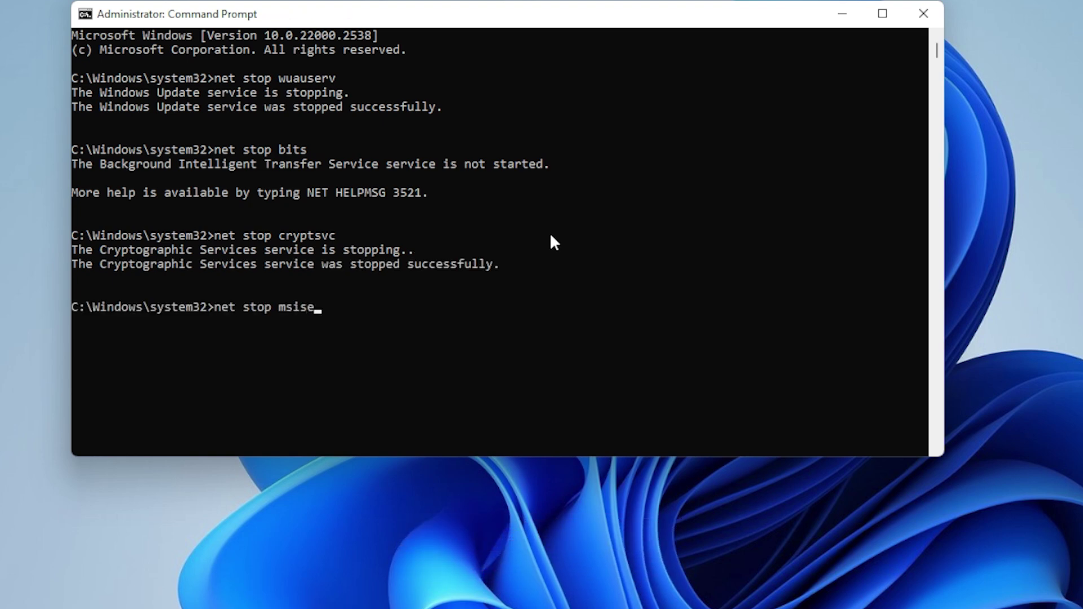
{"action": "type", "text": "rver"}
{"action": "key", "text": "Return"}
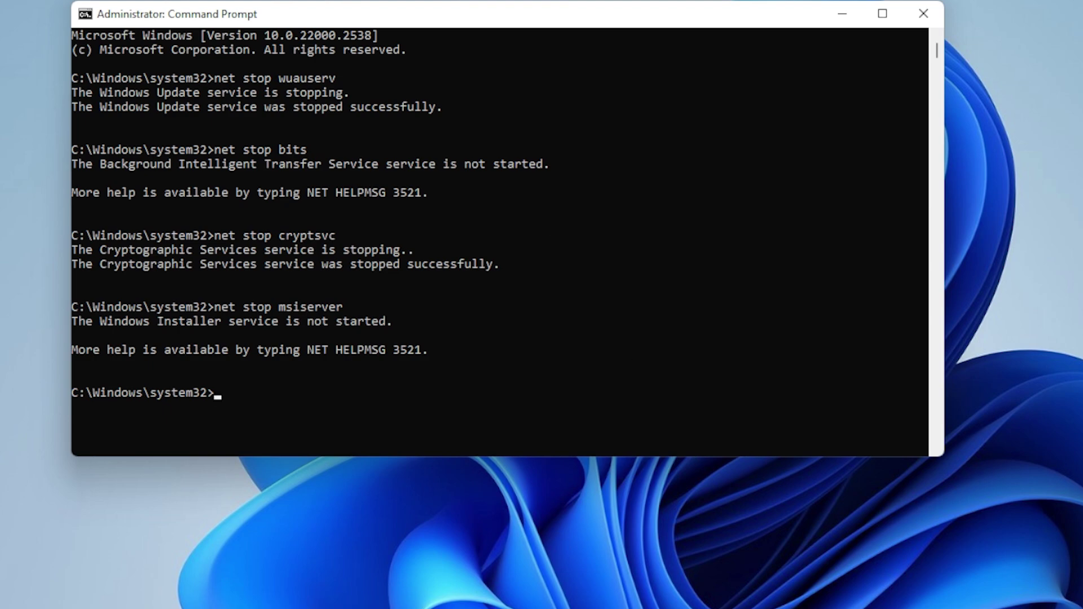
{"action": "key", "text": "super"}
{"action": "key", "text": "super"}
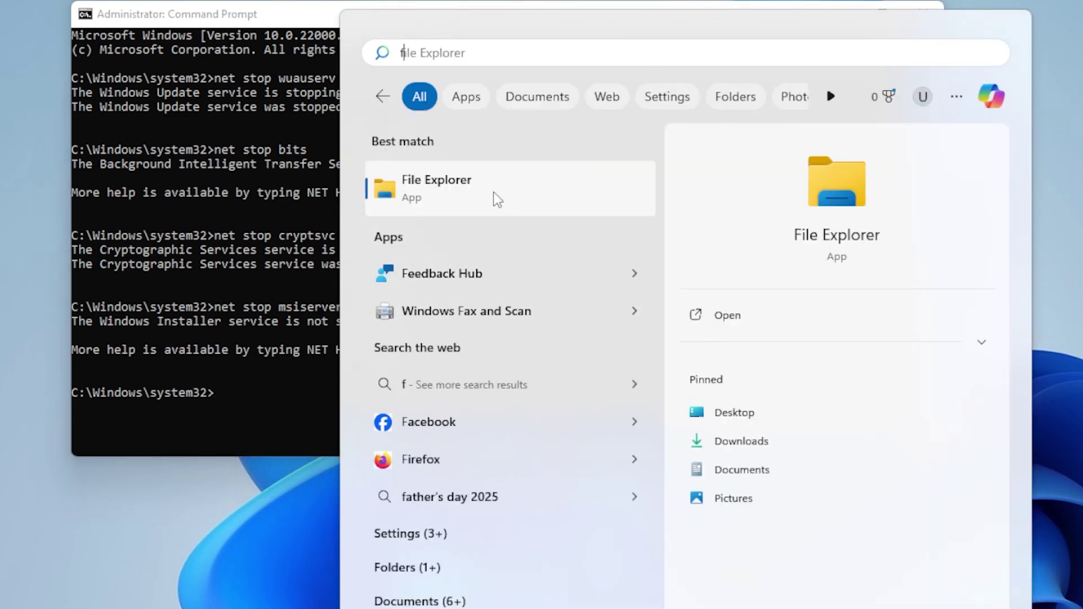
- Open C:\Windows\SoftwareDistribution in File Explorer, select all five items, and close Explorer
{"action": "left_click", "coordinate": [492, 192]}
{"action": "double_click", "coordinate": [477, 383]}
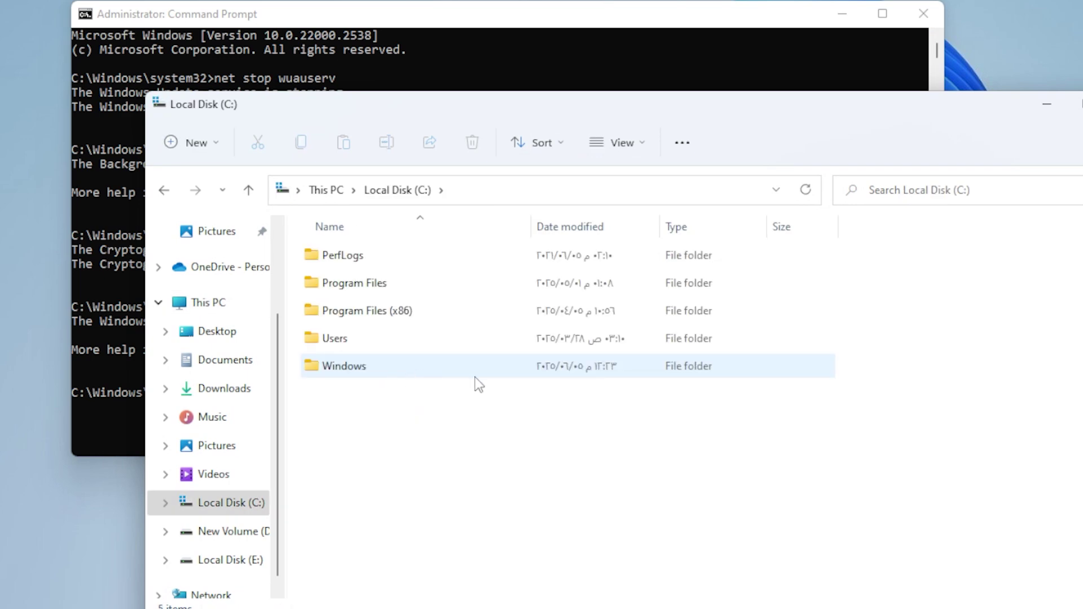
{"action": "double_click", "coordinate": [407, 366]}
{"action": "key", "text": "s"}
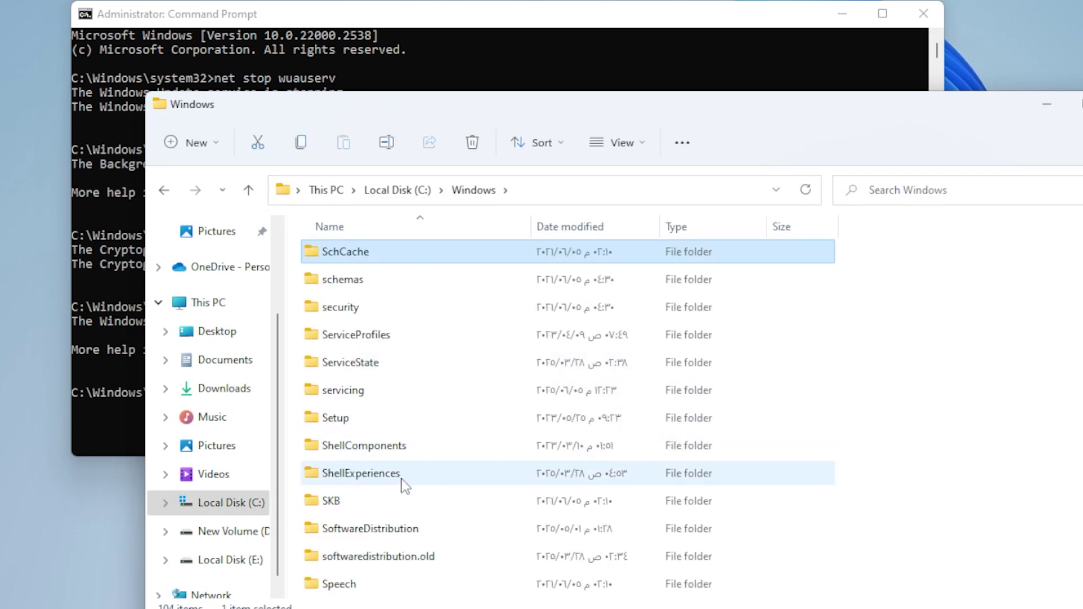
{"action": "double_click", "coordinate": [361, 529]}
{"action": "key", "text": "ctrl+a"}
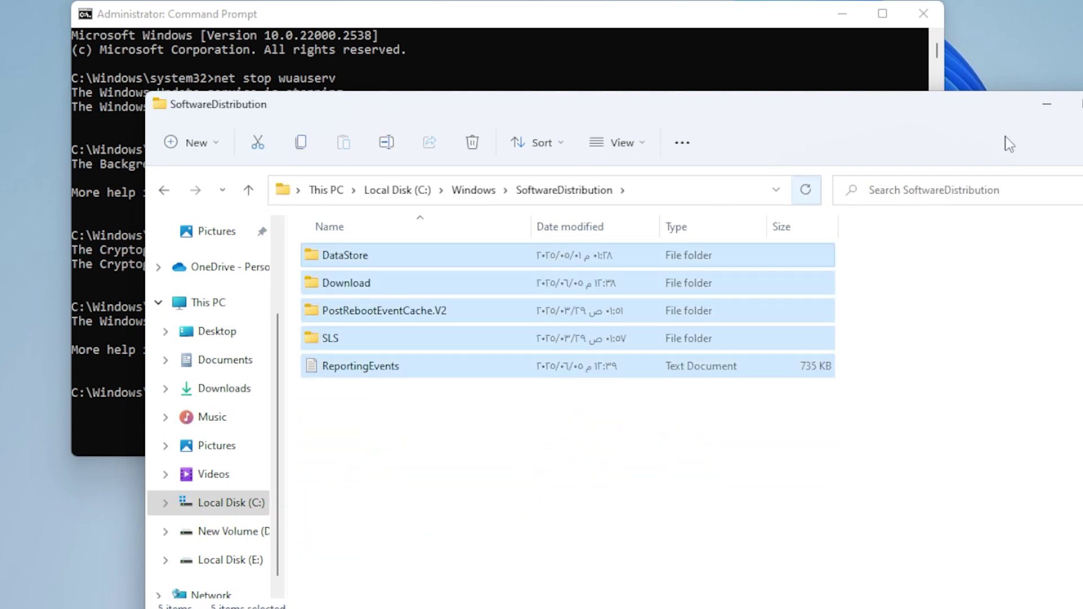
{"action": "left_click", "coordinate": [1046, 103]}
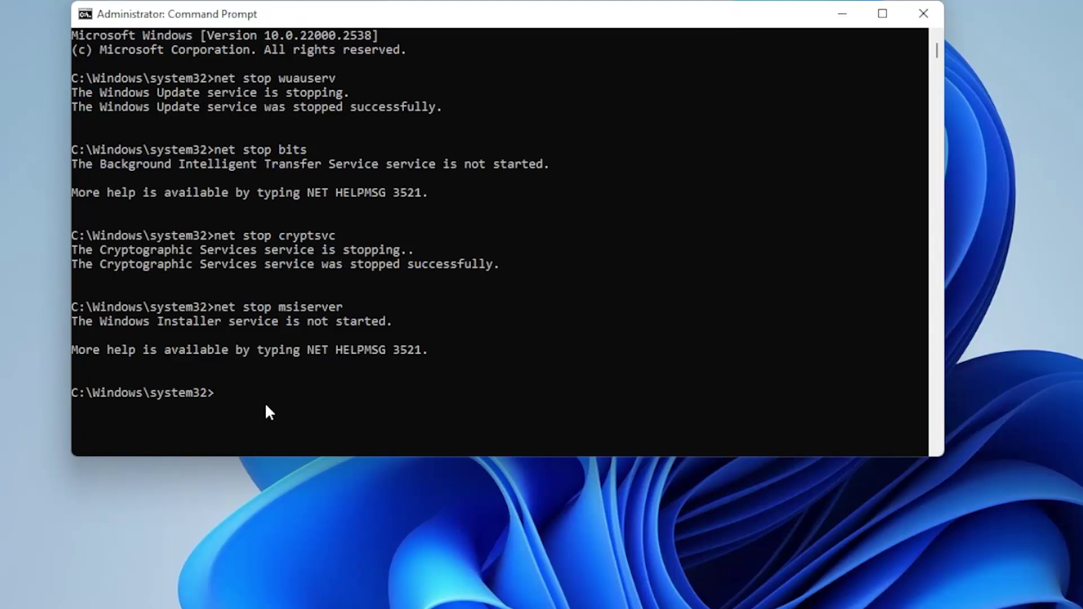
- Restart the wuauserv, bits, cryptsvc and msiserver services with net start commands
{"action": "type", "text": "net start wuauserv"}
{"action": "key", "text": "Return"}
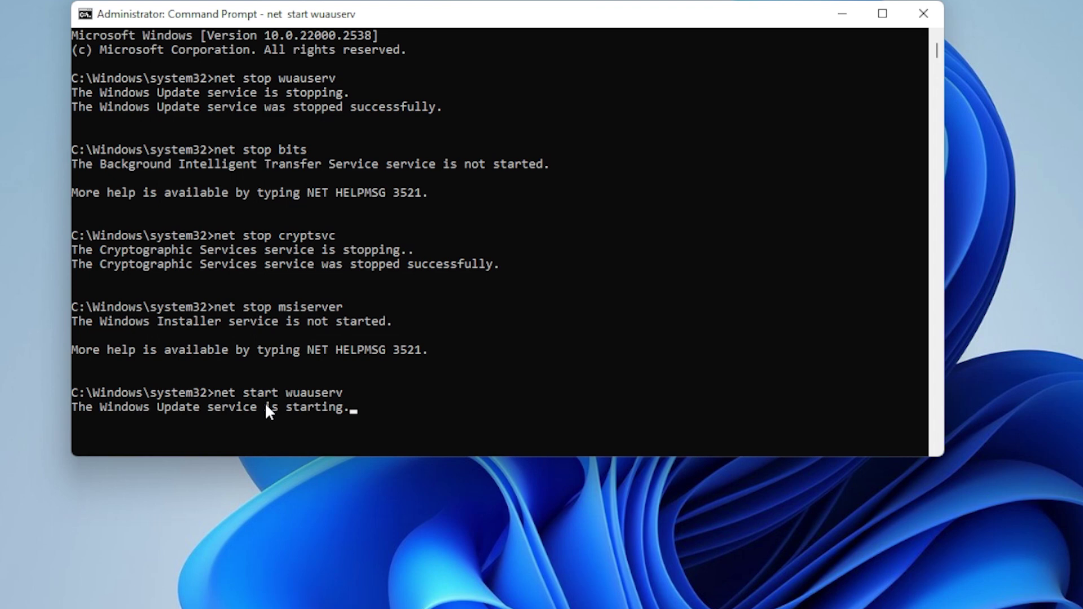
{"action": "type", "text": "net star"}
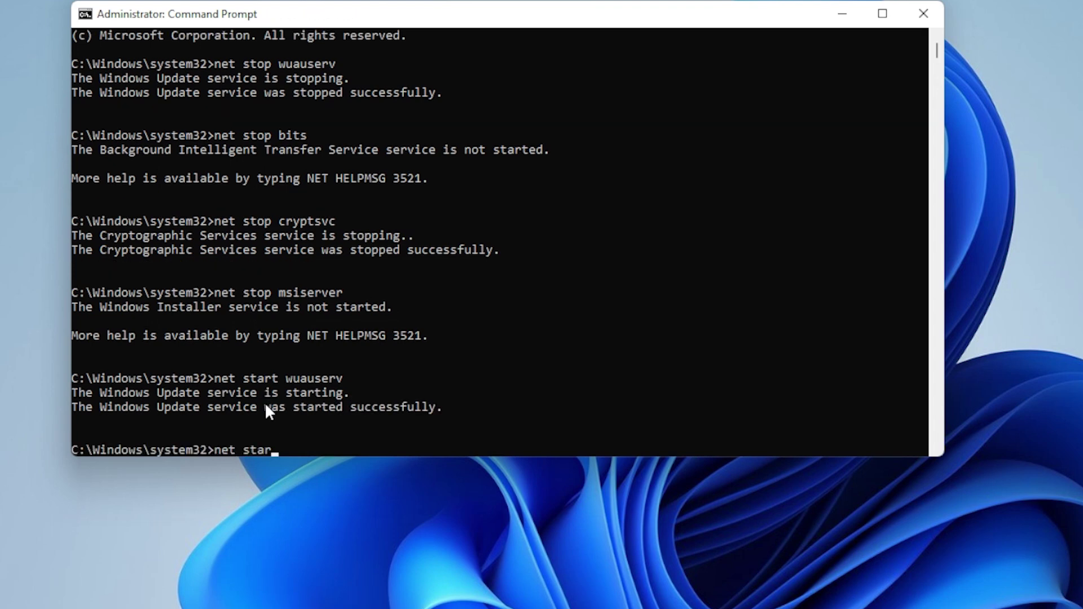
{"action": "type", "text": "t bits"}
{"action": "key", "text": "Return"}
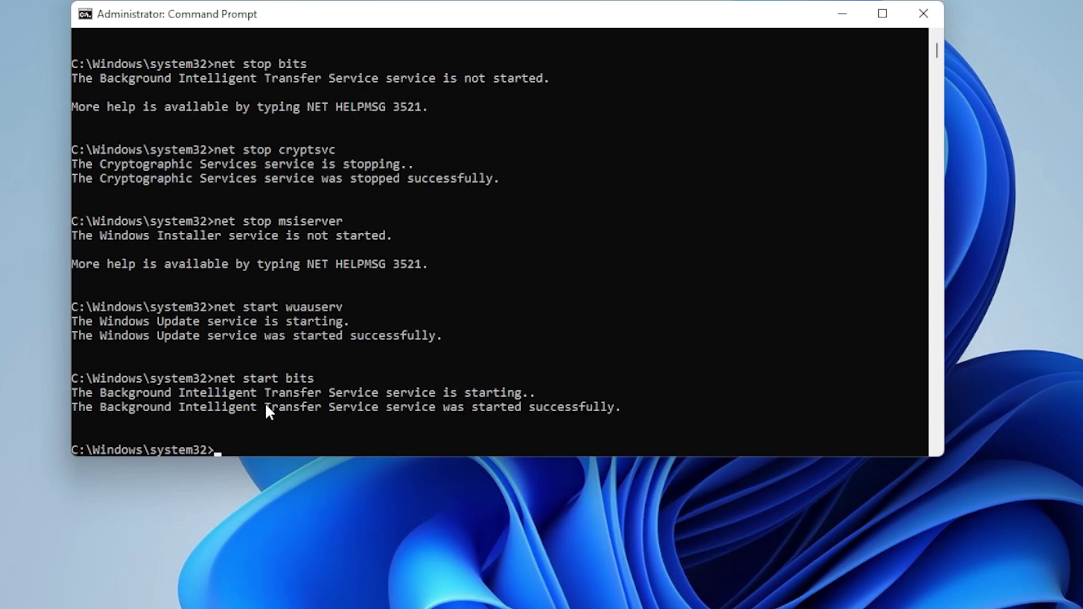
{"action": "type", "text": "net start cryptsvc"}
{"action": "key", "text": "Return"}
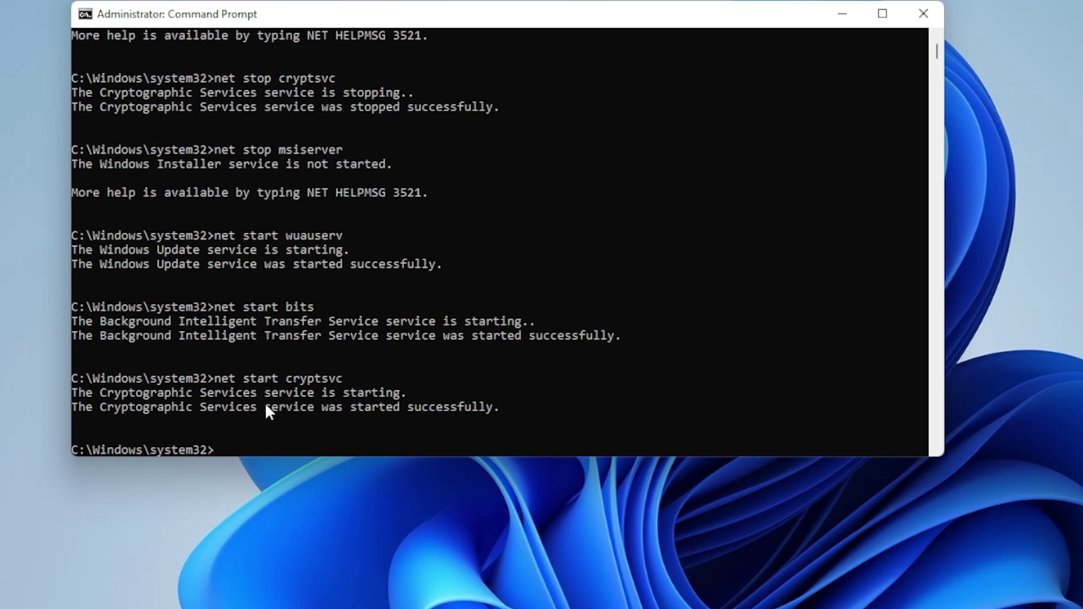
{"action": "type", "text": "net start ms"}
{"action": "type", "text": "r"}
{"action": "key", "text": "BackSpace"}
{"action": "key", "text": "BackSpace"}
{"action": "type", "text": "star"}
{"action": "key", "text": "BackSpace"}
{"action": "type", "text": "iserv"}
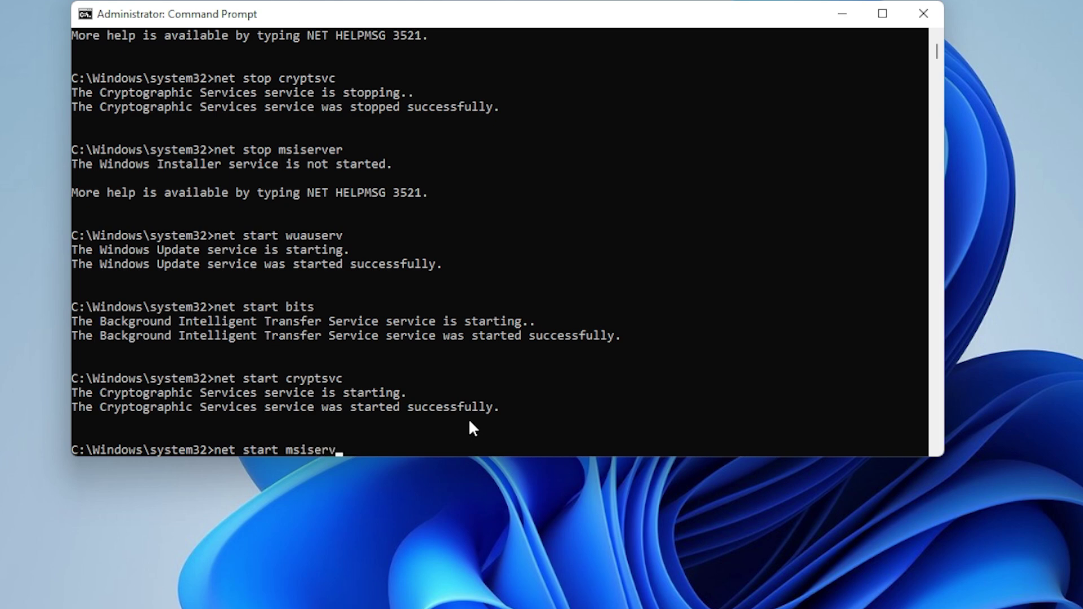
{"action": "type", "text": "er"}
{"action": "key", "text": "Return"}
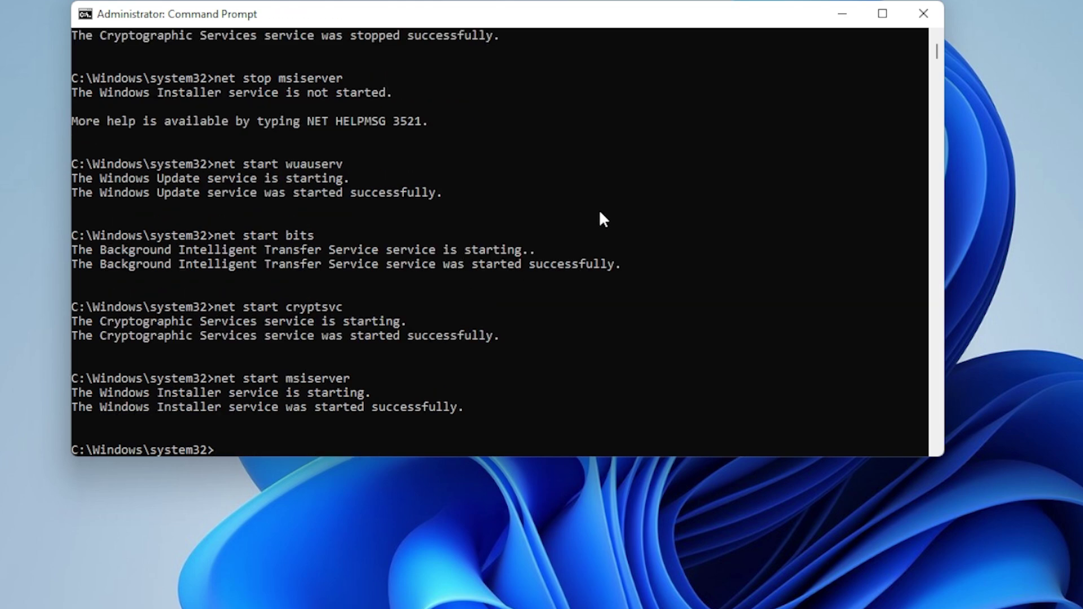
- Close Command Prompt, review the Bing results for 'windows 11 update assistant', and select the query
{"action": "left_click", "coordinate": [918, 15]}
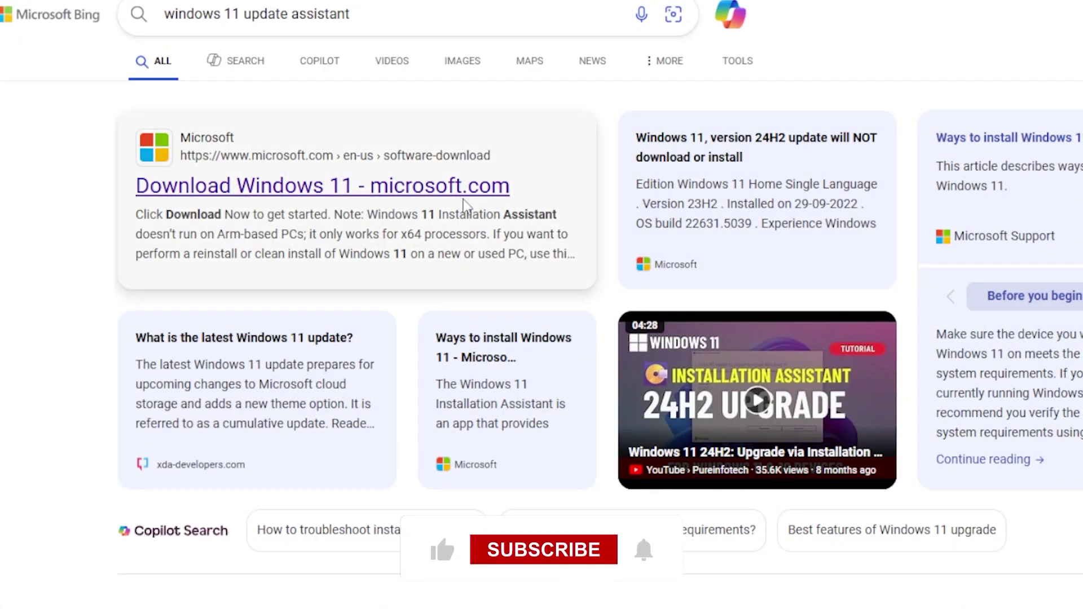
{"action": "scroll", "coordinate": [441, 295], "scroll_direction": "down", "scroll_amount": 5}
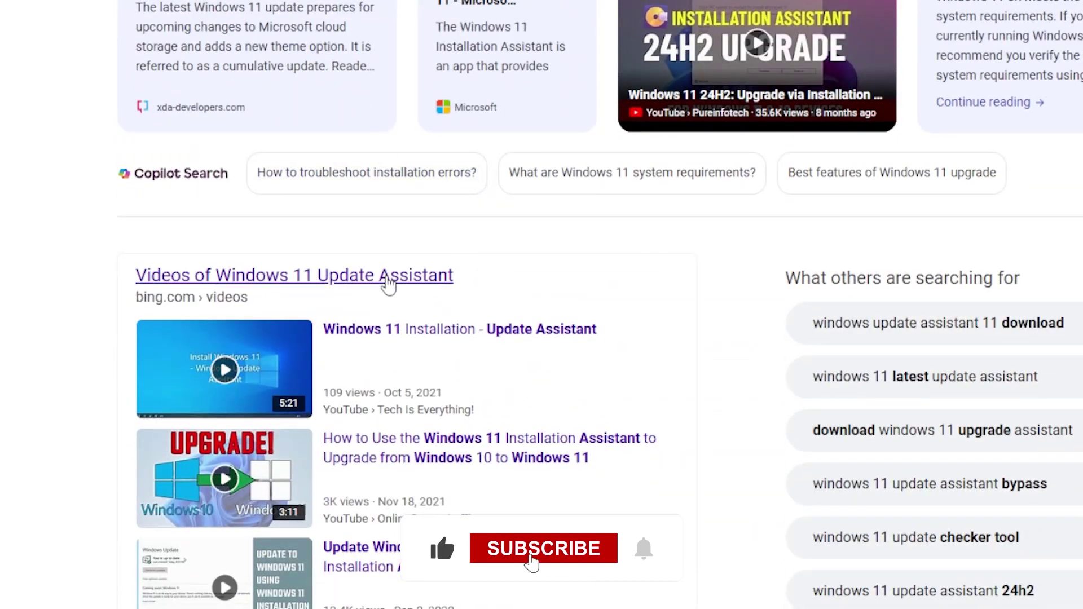
{"action": "scroll", "coordinate": [471, 252], "scroll_direction": "up", "scroll_amount": 5}
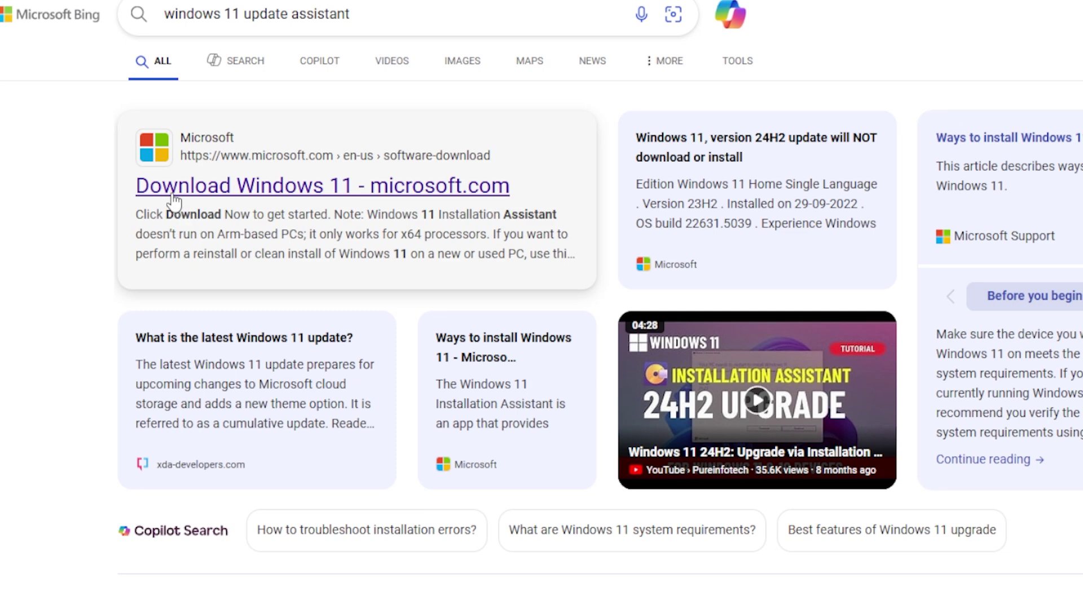
{"action": "mouse_move", "coordinate": [779, 412]}
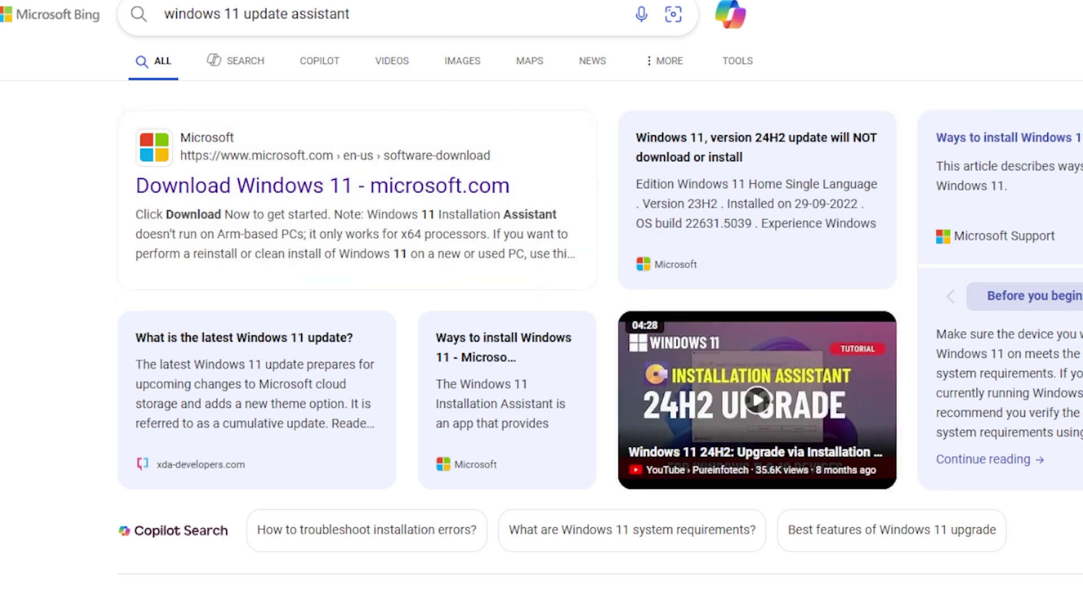
{"action": "left_click_drag", "start_coordinate": [366, 24], "coordinate": [106, 32]}
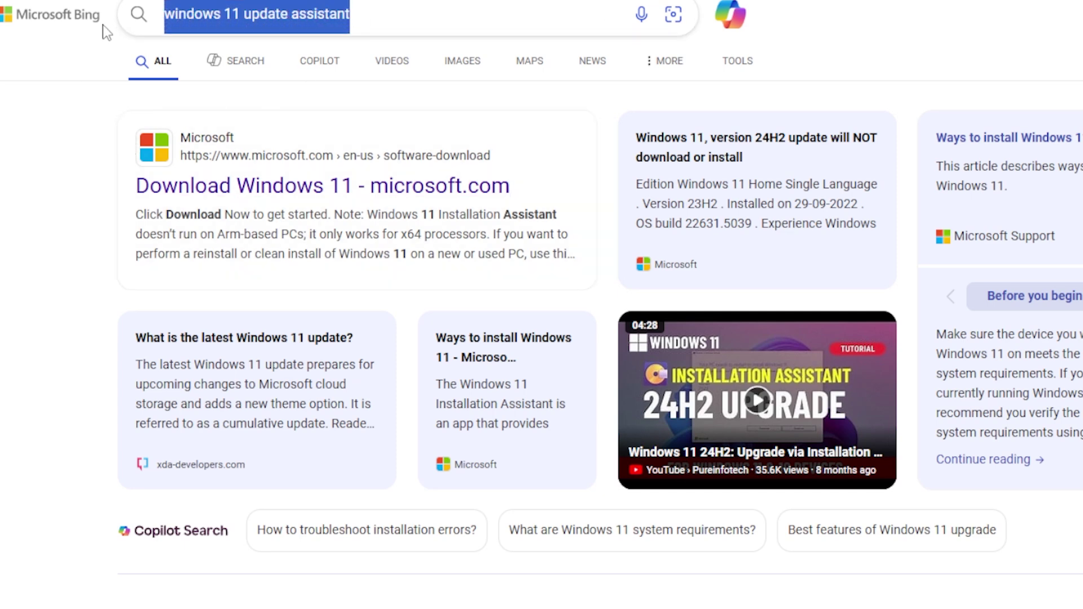
- Search Bing for 'catalog update microsoft windows 11' using the suggested completion
{"action": "type", "text": "catalog update mi"}
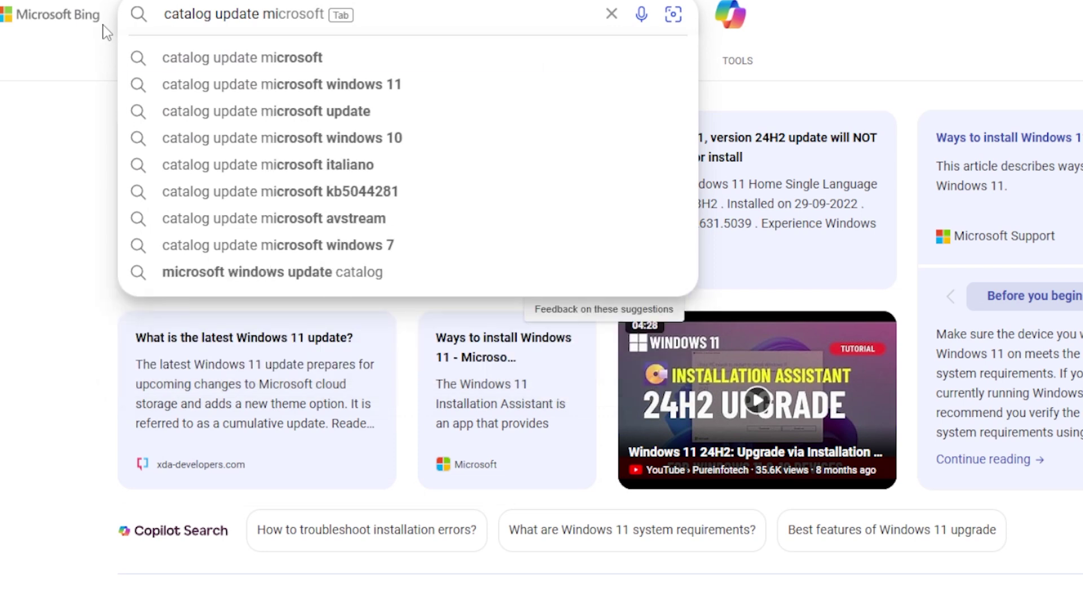
{"action": "key", "text": "Tab"}
{"action": "key", "text": "Down"}
{"action": "key", "text": "Return"}
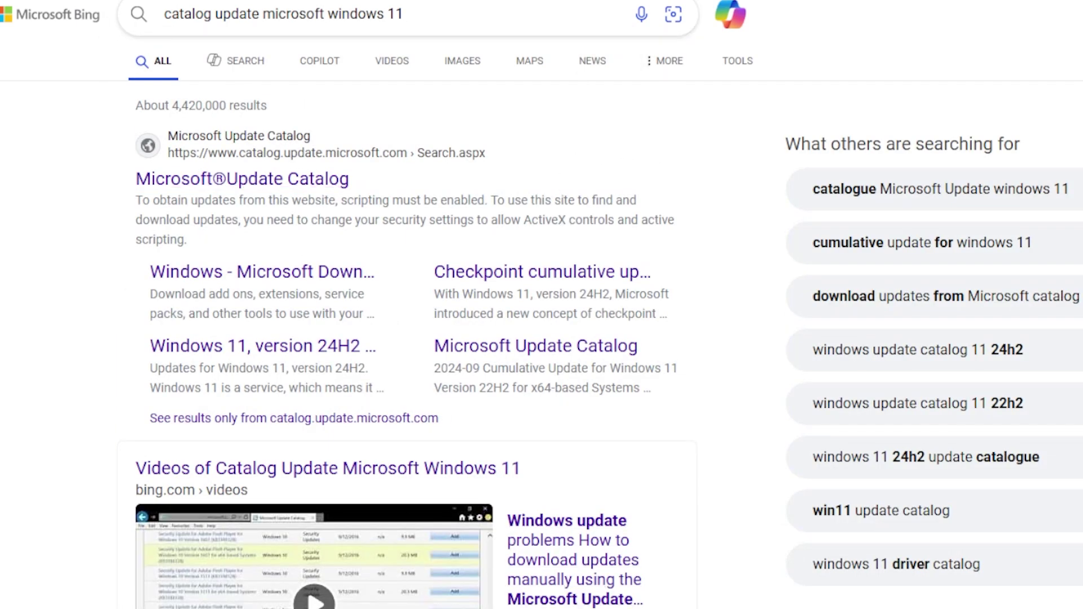
{"action": "key", "text": "super"}
- Open the Update history list under Settings > Windows Update
{"action": "left_click", "coordinate": [899, 180]}
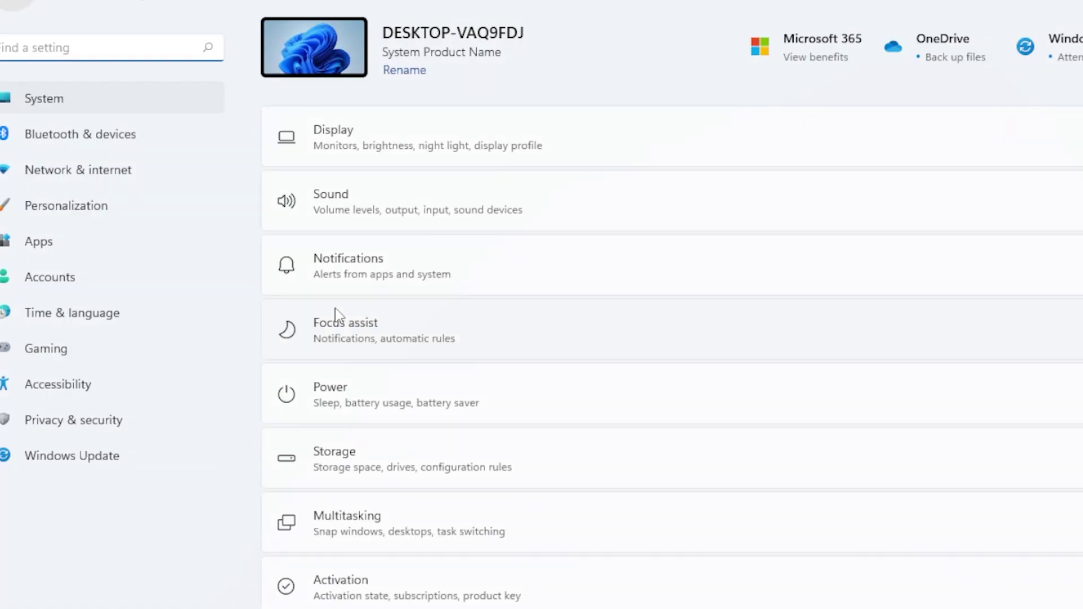
{"action": "left_click", "coordinate": [87, 463]}
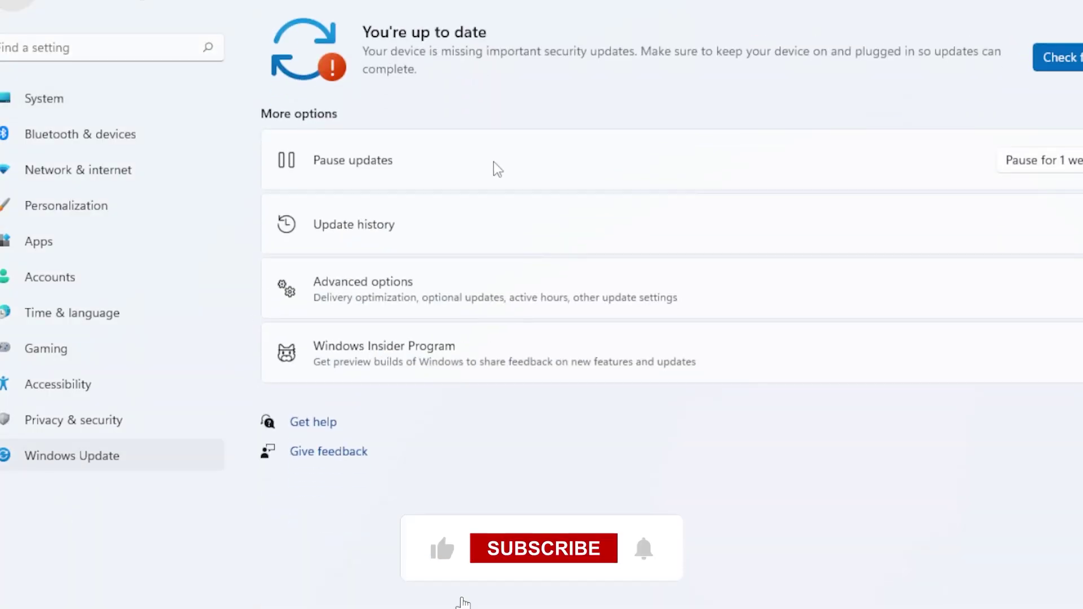
{"action": "left_click", "coordinate": [407, 233]}
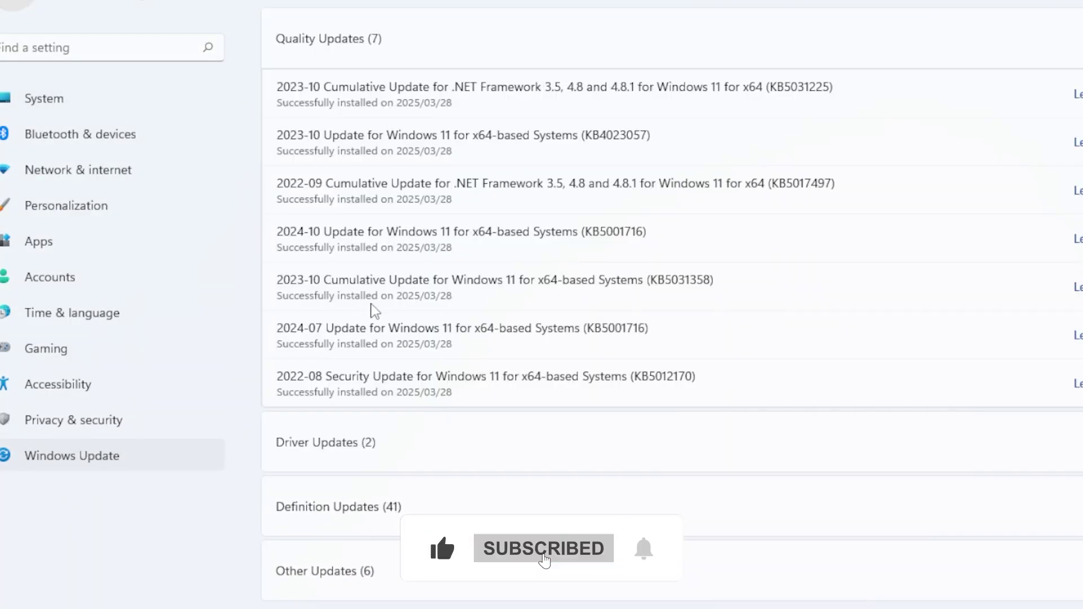
- Highlight the first Quality Update's title and its x64 label, then return to the Edge catalog results
{"action": "left_click_drag", "start_coordinate": [324, 86], "coordinate": [846, 83]}
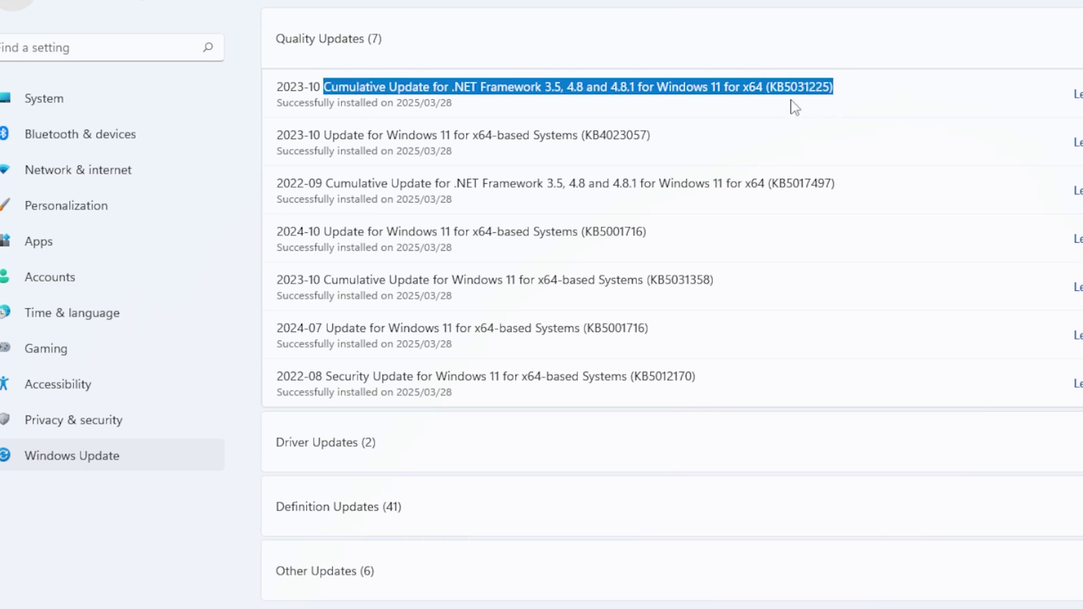
{"action": "left_click", "coordinate": [765, 86]}
{"action": "double_click", "coordinate": [751, 86]}
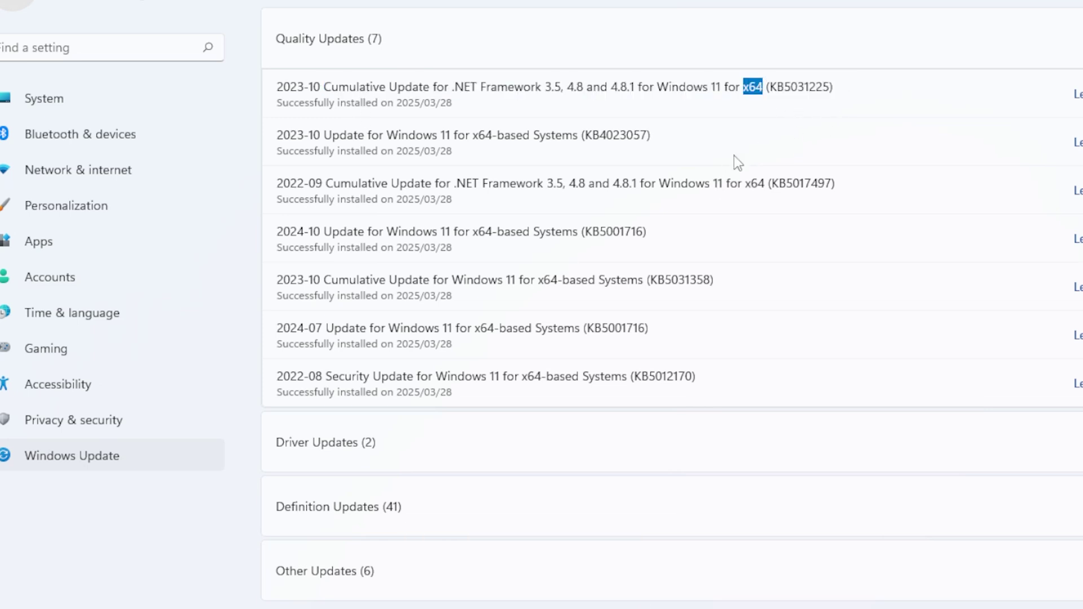
{"action": "mouse_move", "coordinate": [754, 518]}
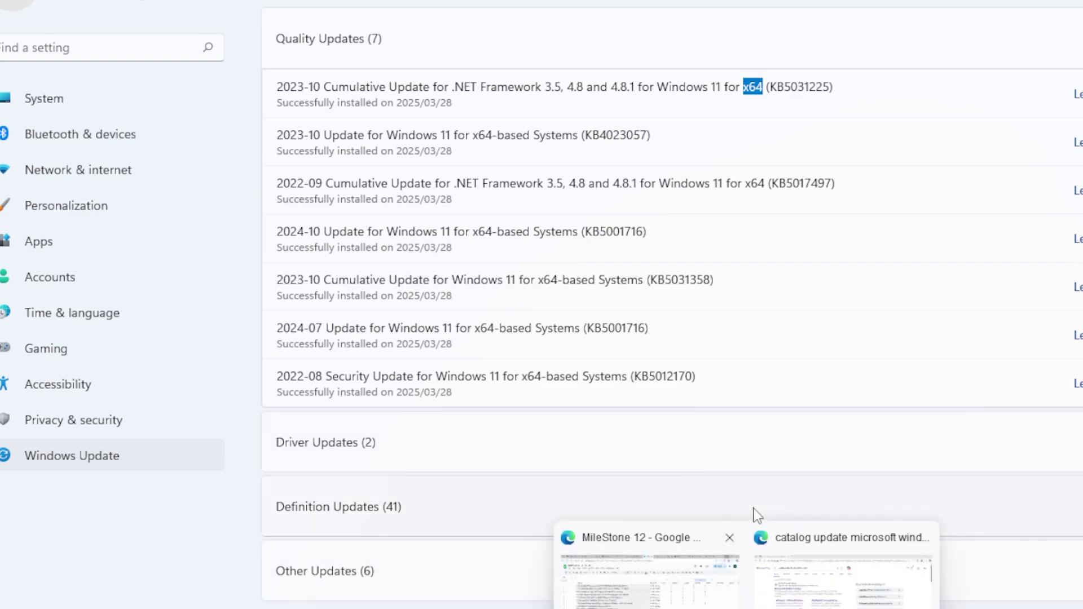
{"action": "left_click", "coordinate": [824, 579]}
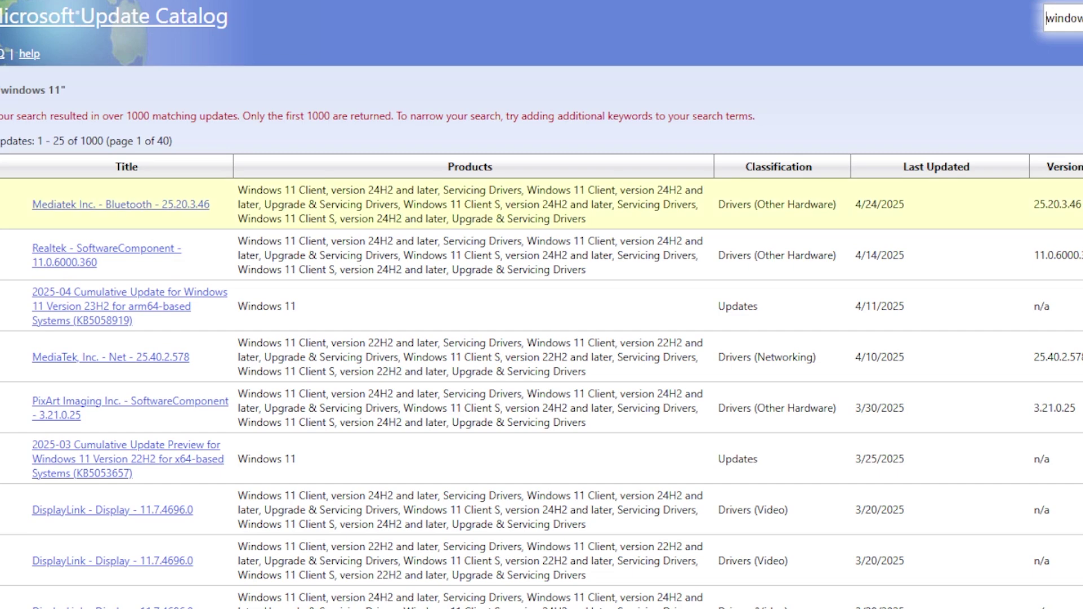
- Scroll through the Update Catalog's list of windows 11 updates
{"action": "scroll", "coordinate": [978, 256], "scroll_direction": "down", "scroll_amount": 3}
{"action": "scroll", "coordinate": [962, 254], "scroll_direction": "up", "scroll_amount": 3}
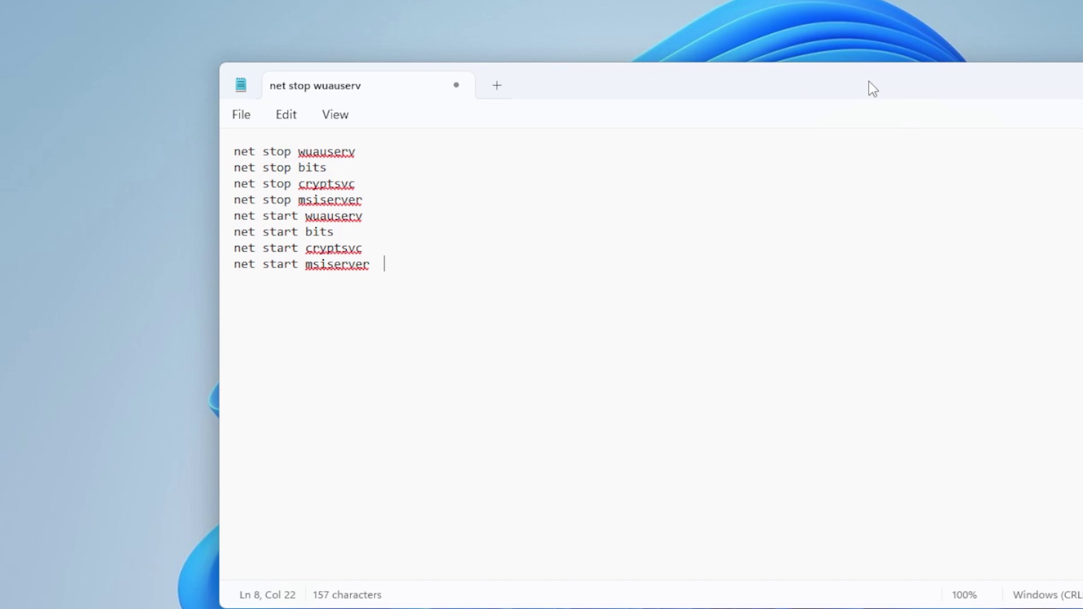
{"action": "left_click", "coordinate": [237, 116]}
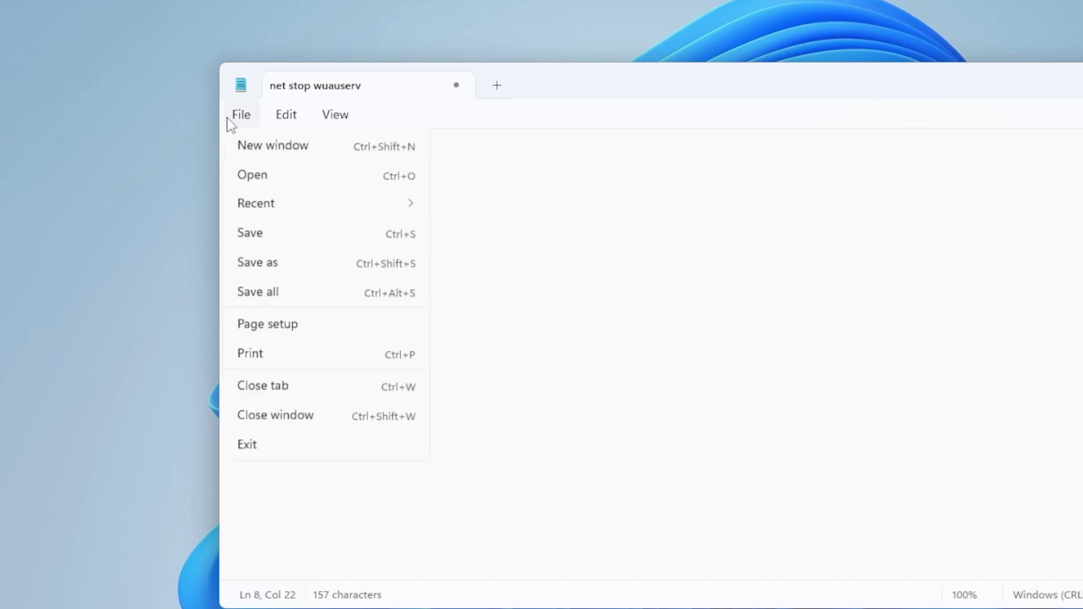
{"action": "left_click", "coordinate": [338, 293]}
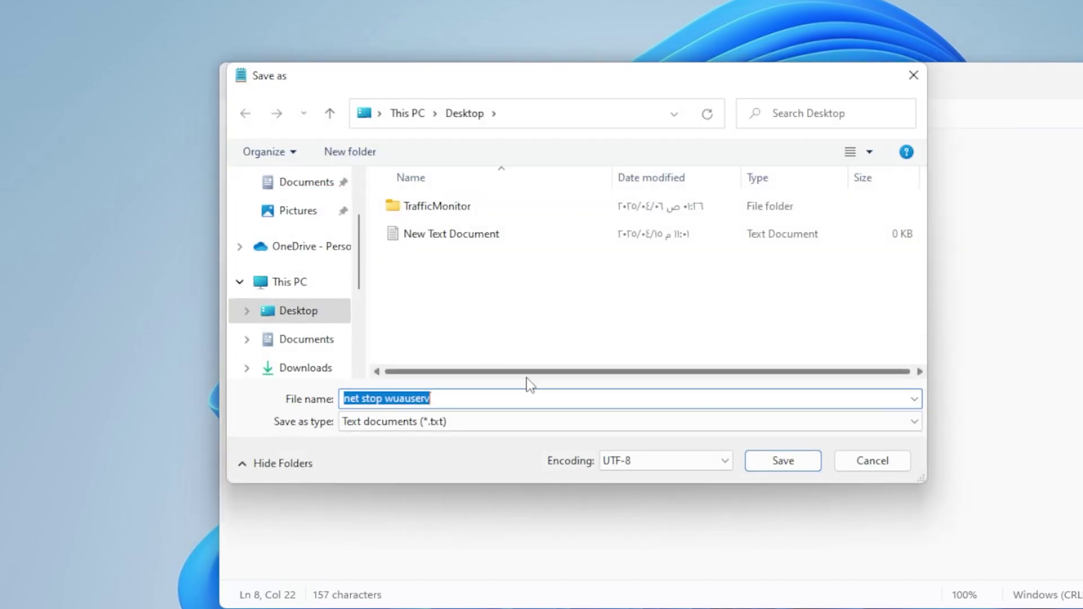
{"action": "type", "text": "reset"}
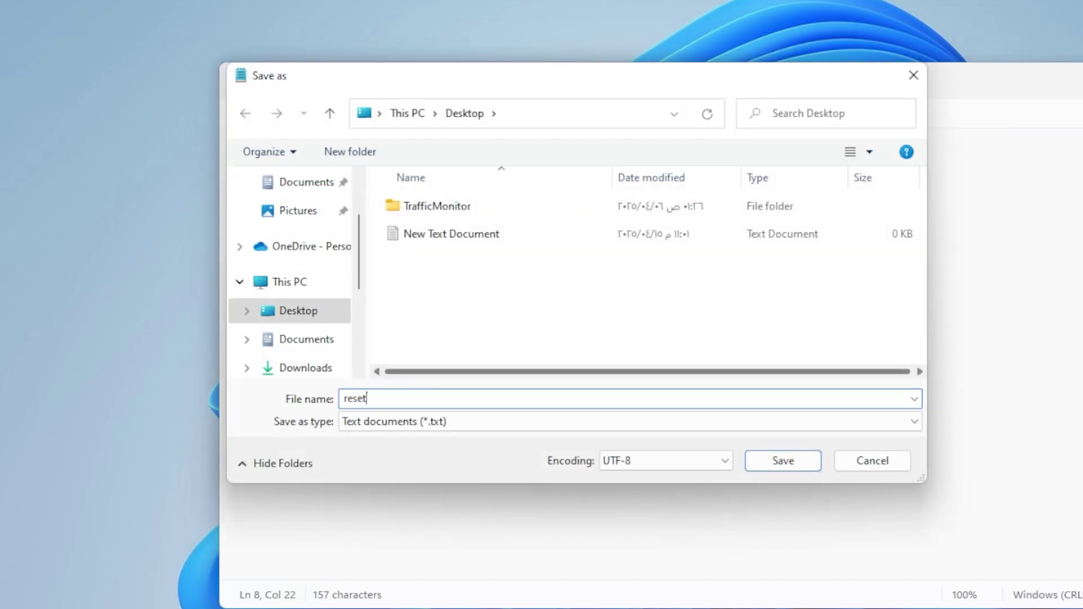
{"action": "type", "text": "update.bat"}
{"action": "left_click", "coordinate": [590, 421]}
{"action": "left_click", "coordinate": [473, 453]}
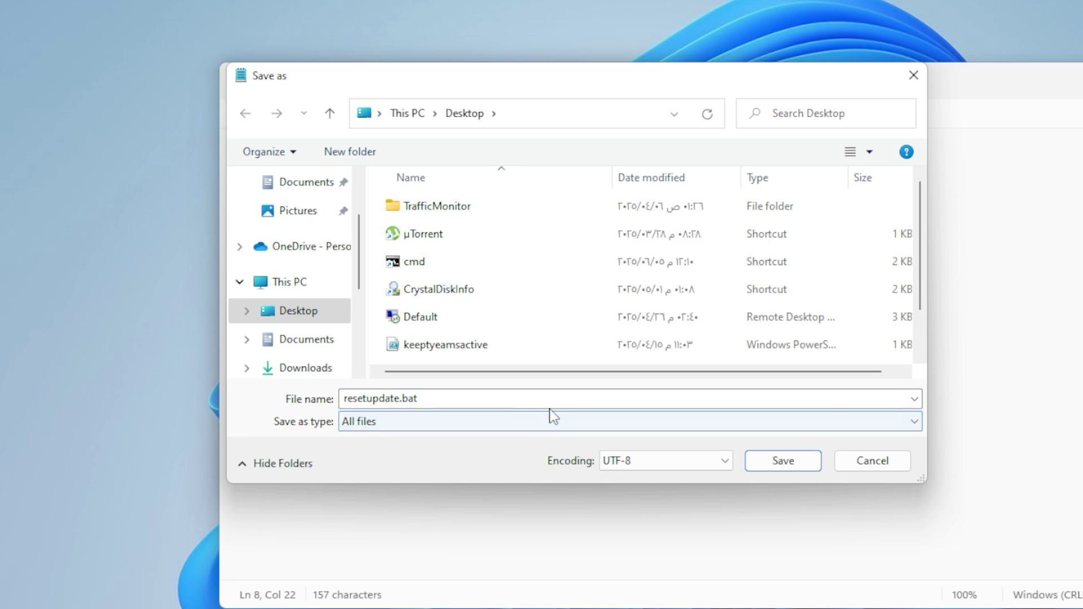
{"action": "left_click", "coordinate": [855, 469]}
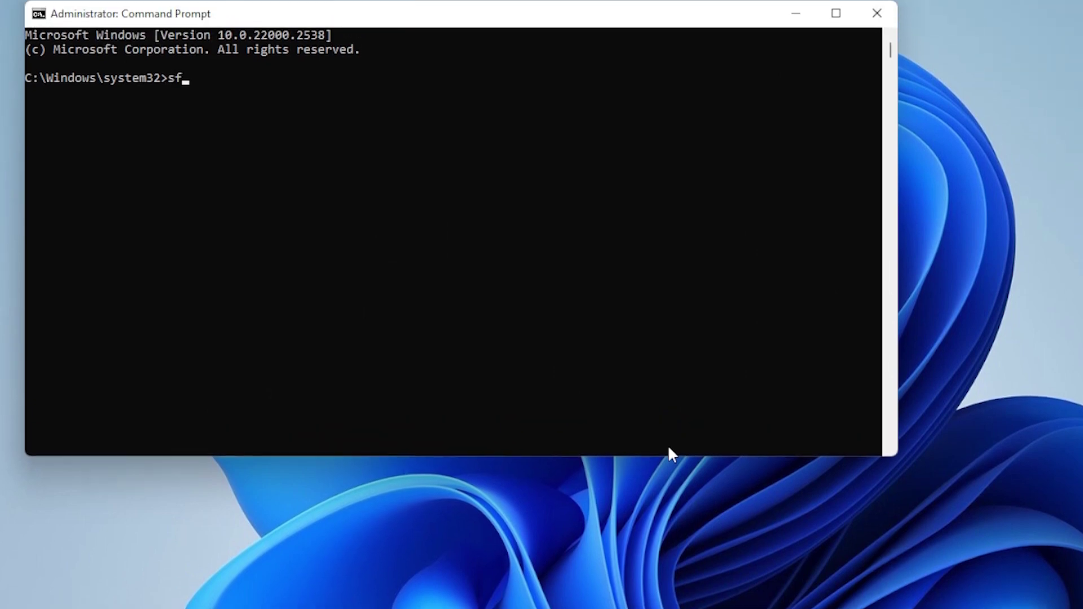
- Run sfc /scannow, then begin entering the DISM /online /cleanup-image /restorehealth command
{"action": "type", "text": "cannow"}
{"action": "key", "text": "Return"}
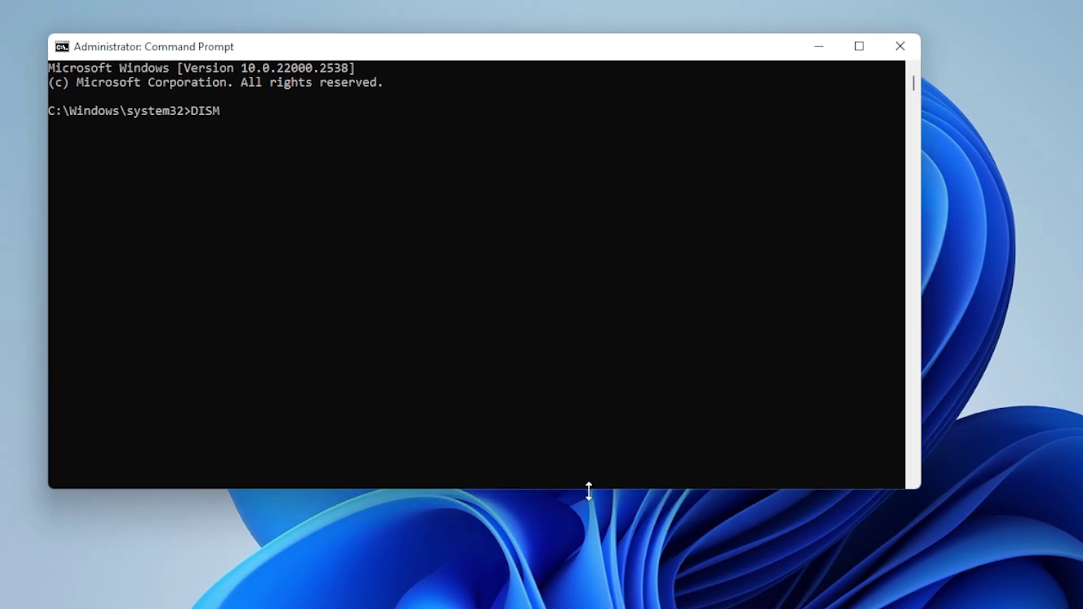
{"action": "type", "text": "/"}
{"action": "type", "text": "online /cleanup-"}
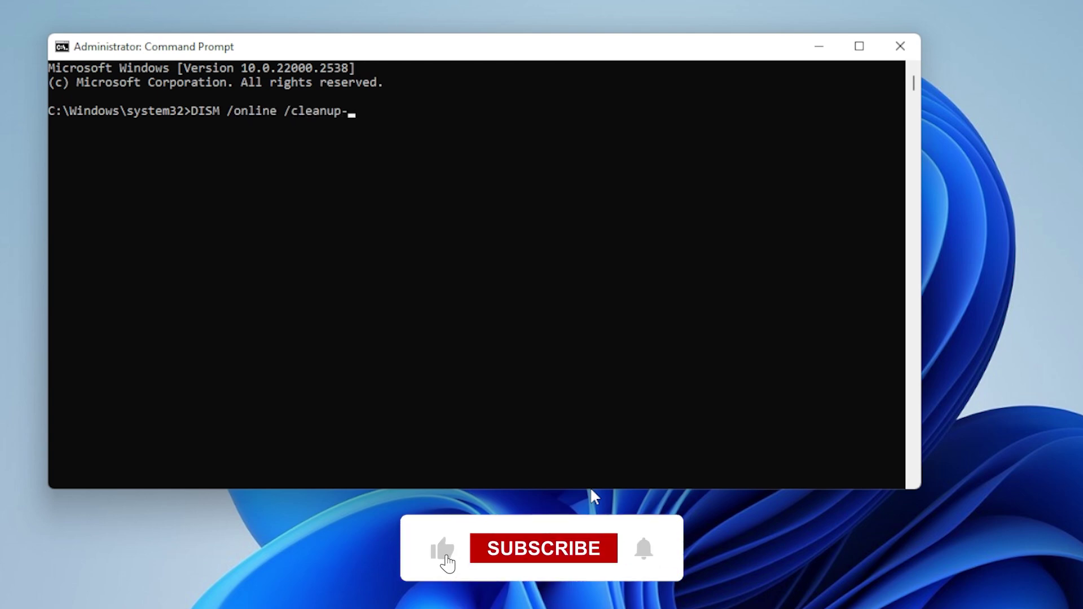
{"action": "type", "text": "iamge /restorehealth"}
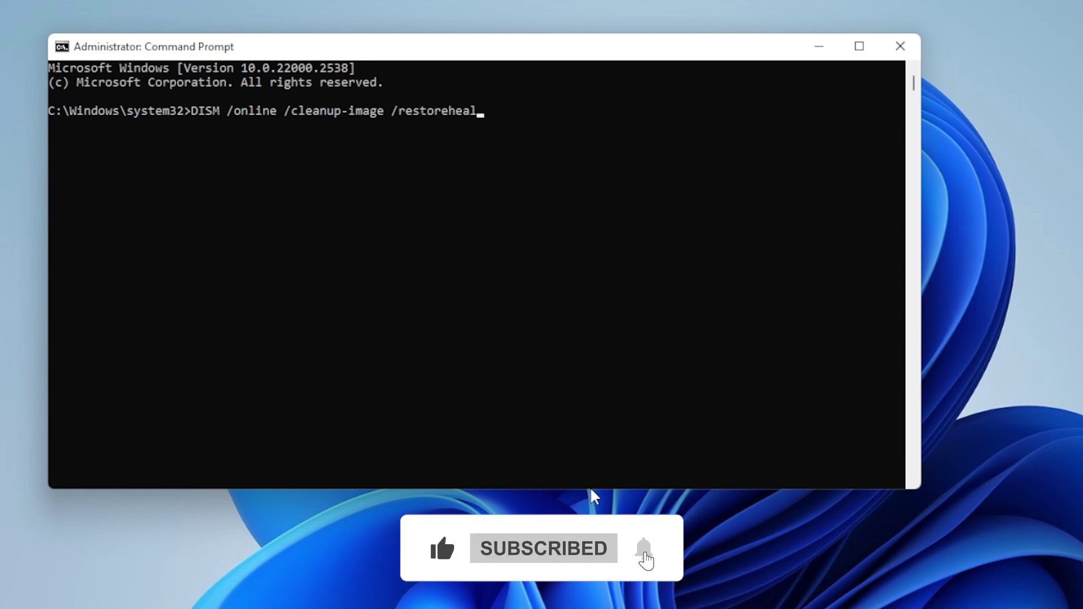
- Run DISM /online /cleanup-image /restorehealth to repair the Windows image
{"action": "key", "text": "Return"}
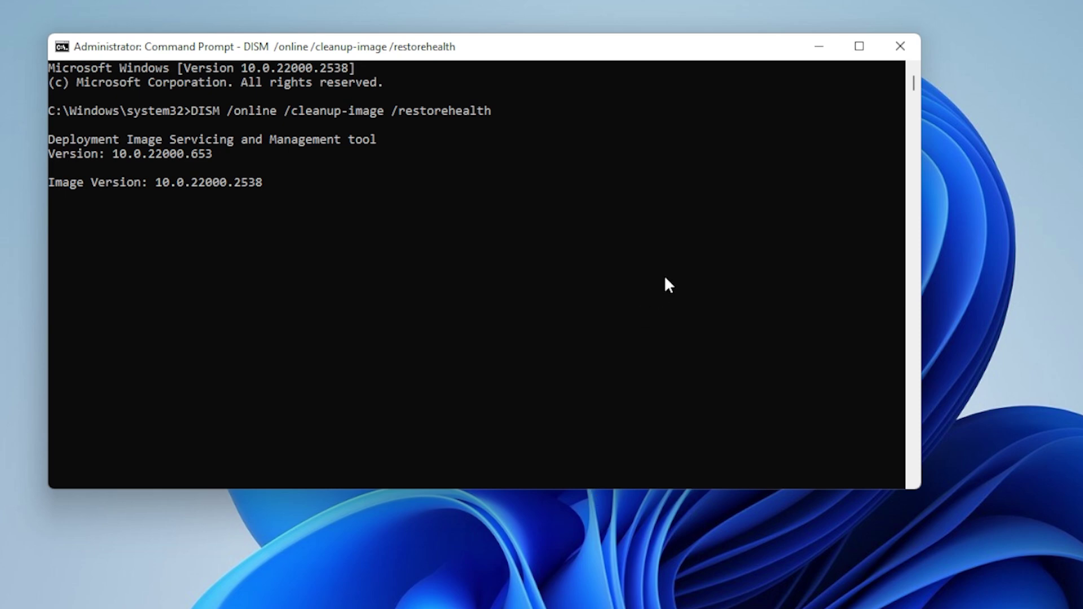
- Close Command Prompt and check the Storage page in Settings showing 40.5 GB used on C:
{"action": "left_click", "coordinate": [912, 48]}
{"action": "key", "text": "super"}
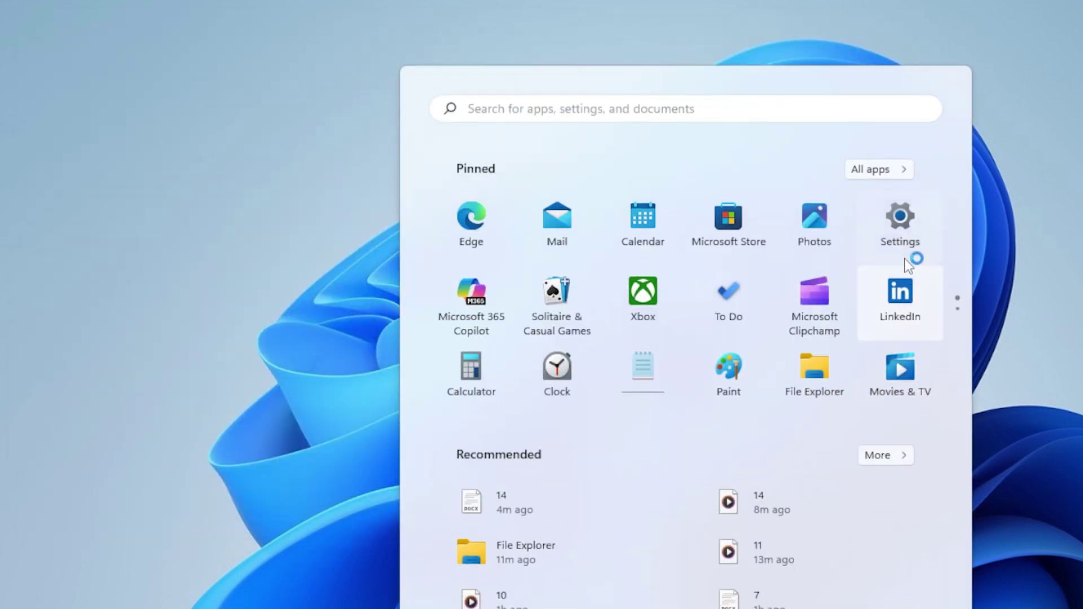
{"action": "left_click", "coordinate": [904, 246]}
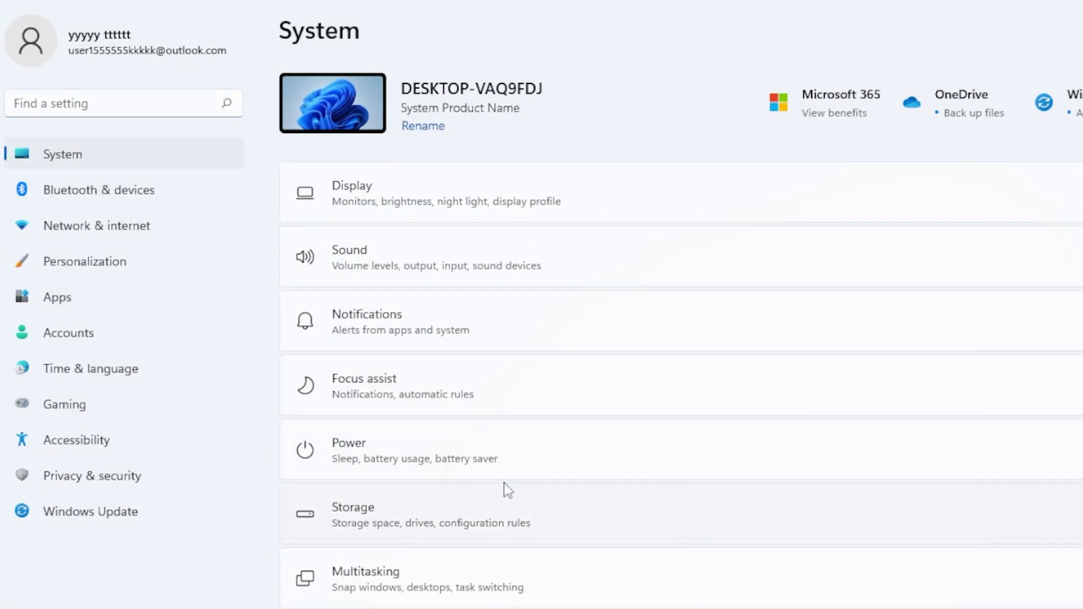
{"action": "left_click", "coordinate": [504, 496]}
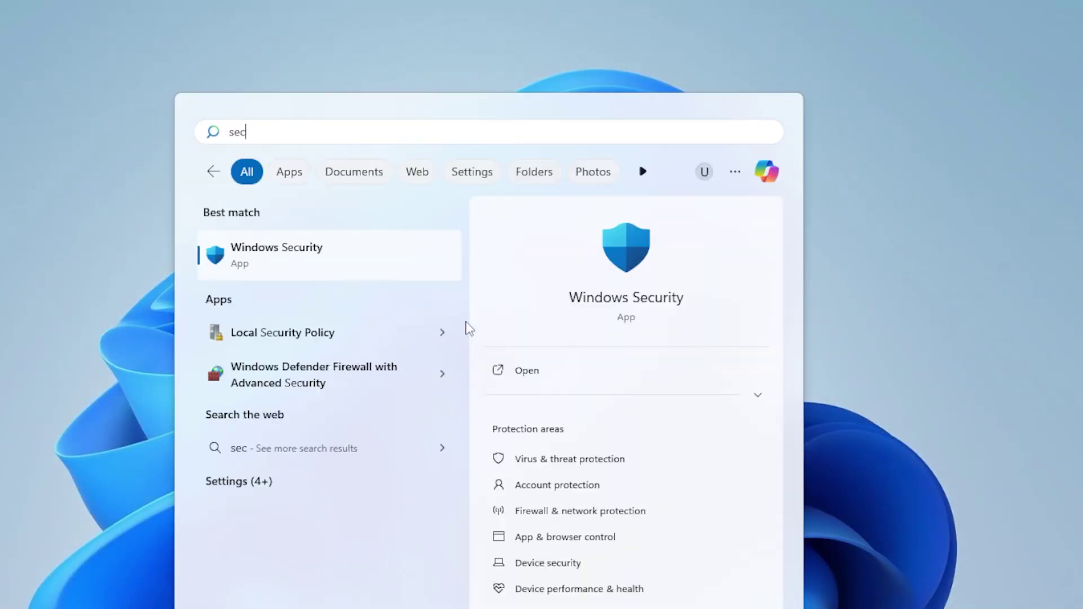
- Confirm Windows Security reports no threats, with real-time and cloud-delivered protection On
{"action": "left_click", "coordinate": [347, 265]}
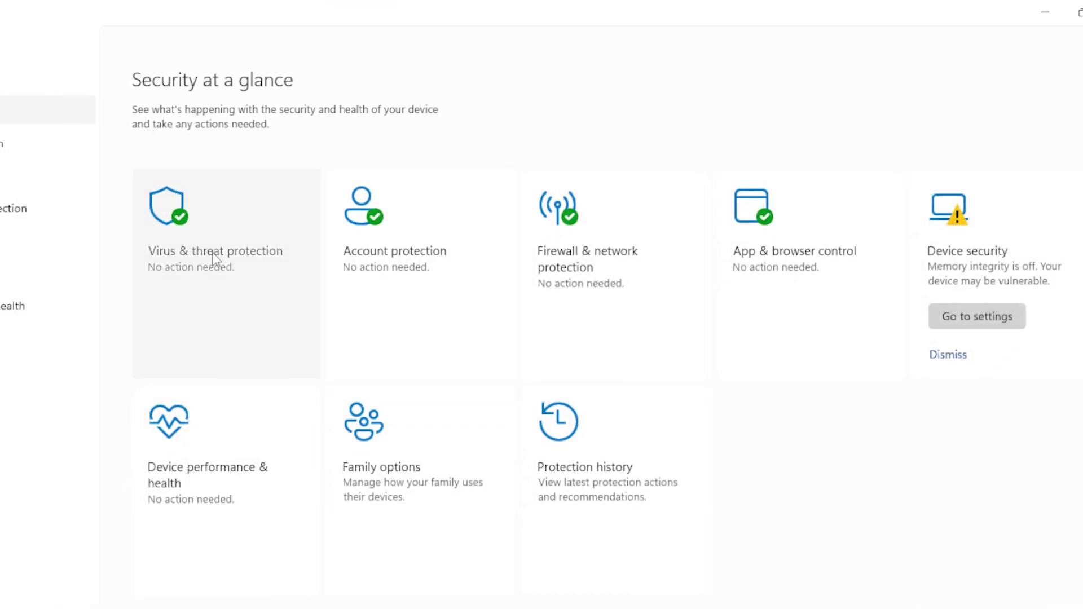
{"action": "left_click", "coordinate": [216, 259]}
{"action": "scroll", "coordinate": [273, 295], "scroll_direction": "down", "scroll_amount": 2}
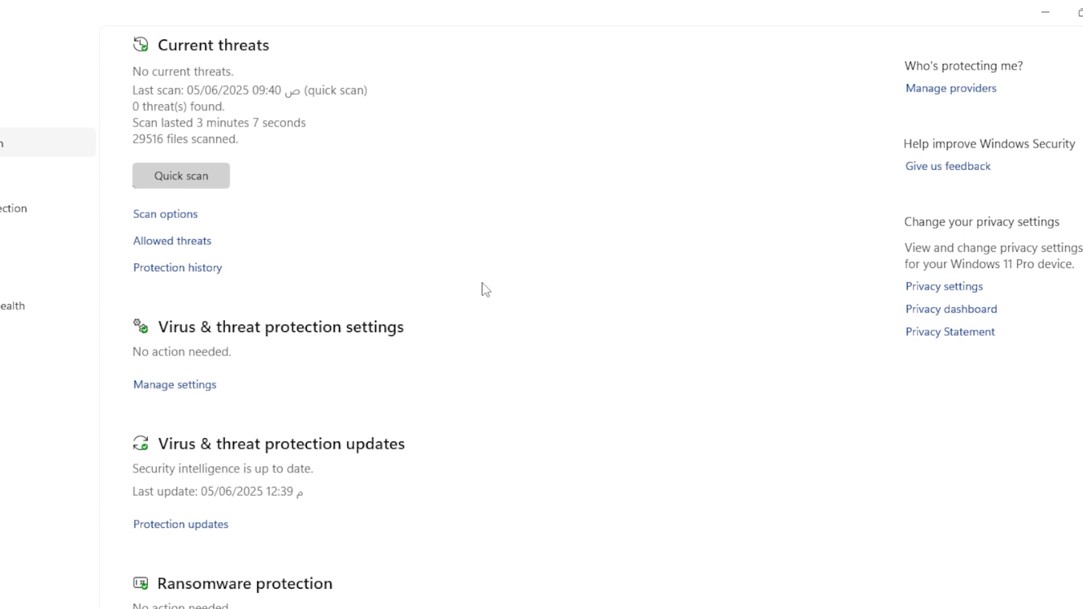
{"action": "left_click", "coordinate": [214, 388]}
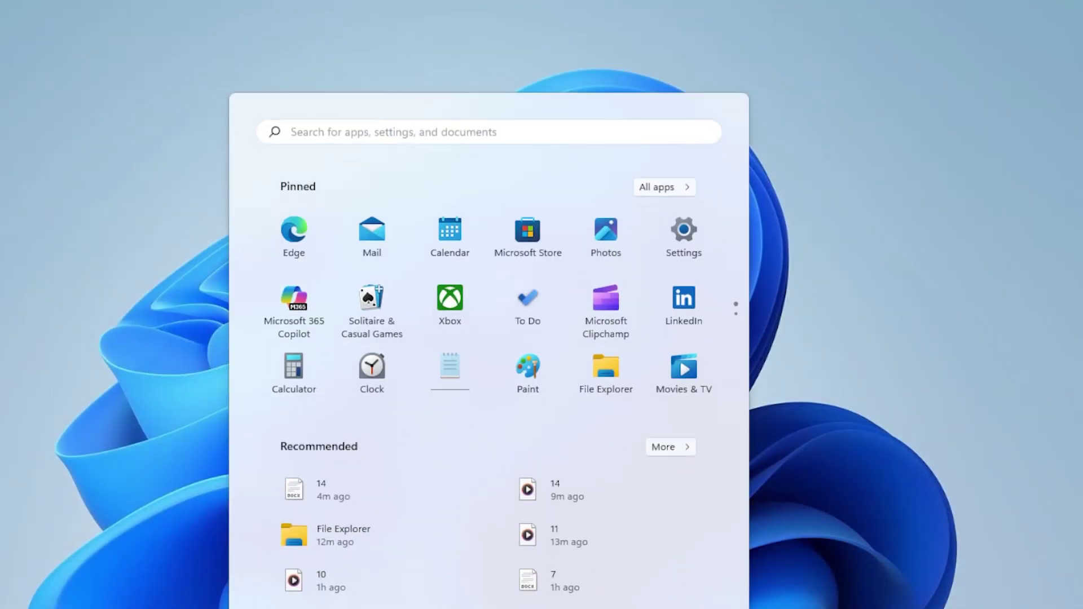
- Launch Edge and search the web for 'iso windows 11'
{"action": "left_click", "coordinate": [310, 235]}
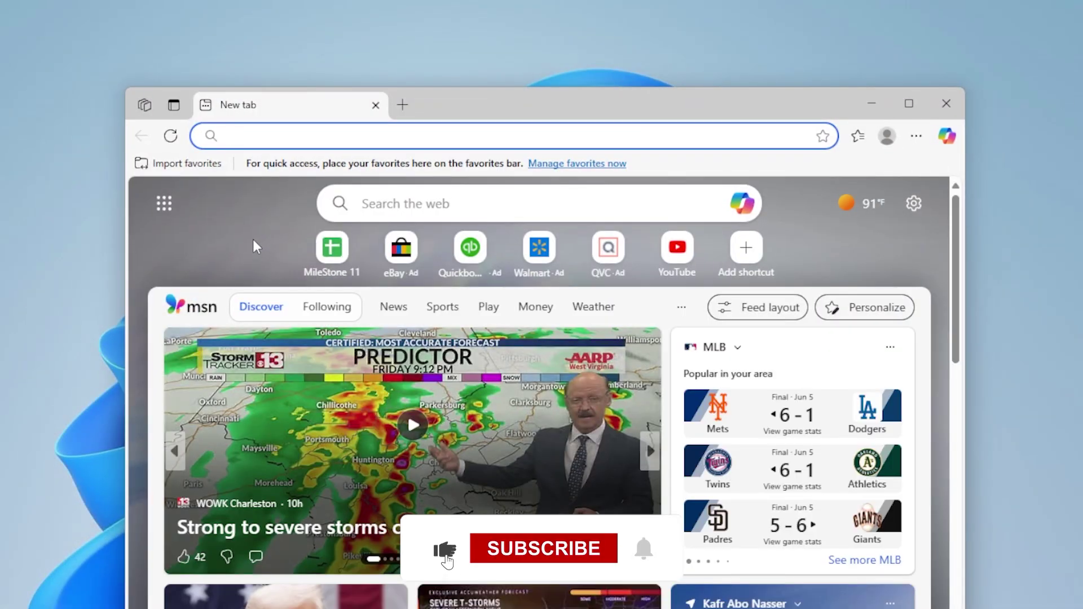
{"action": "type", "text": "repaitr"}
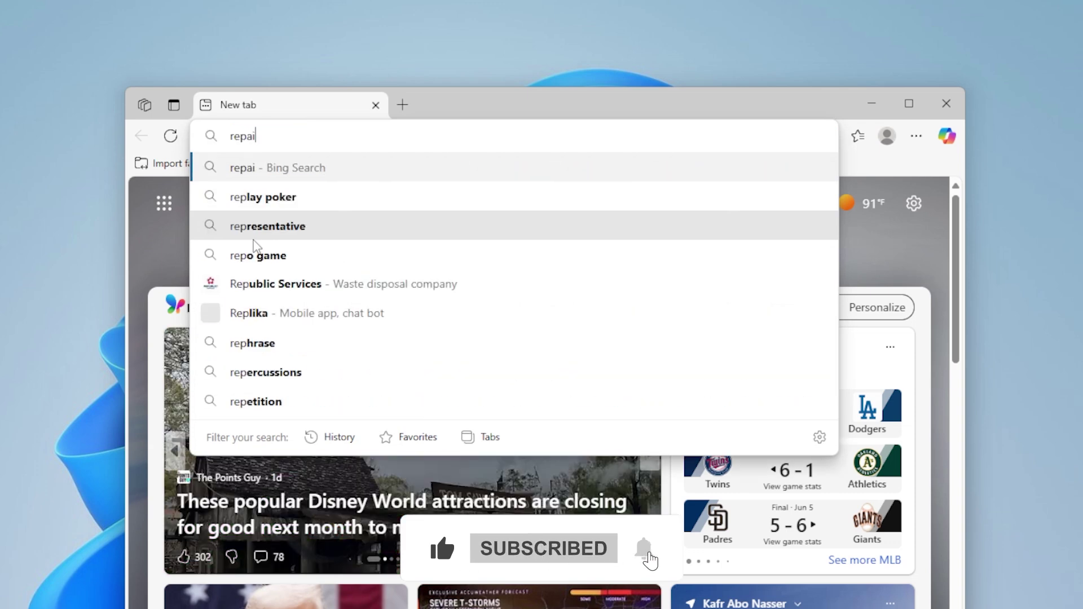
{"action": "key", "text": "BackSpace"}
{"action": "key", "text": "BackSpace"}
{"action": "key", "text": "BackSpace"}
{"action": "key", "text": "BackSpace"}
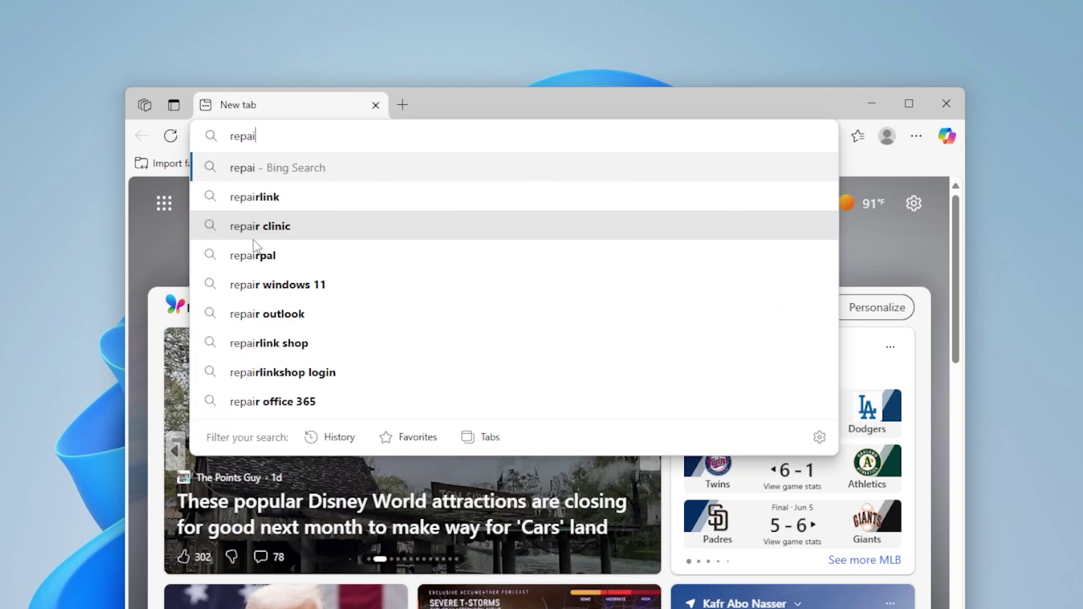
{"action": "key", "text": "BackSpace"}
{"action": "key", "text": "BackSpace"}
{"action": "key", "text": "BackSpace"}
{"action": "key", "text": "BackSpace"}
{"action": "type", "text": "iso windows 11"}
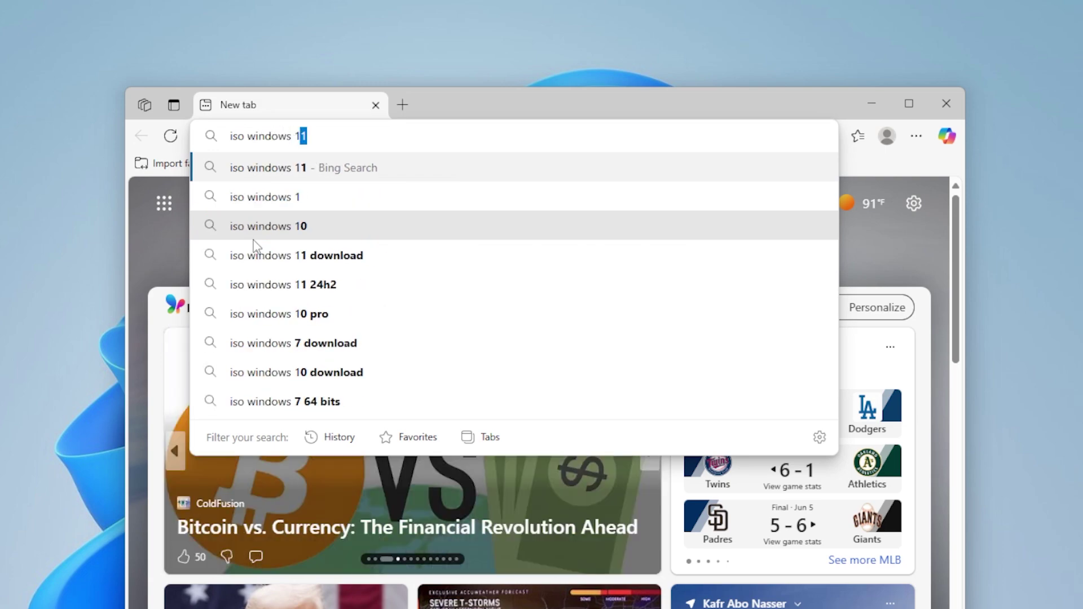
{"action": "key", "text": "Return"}
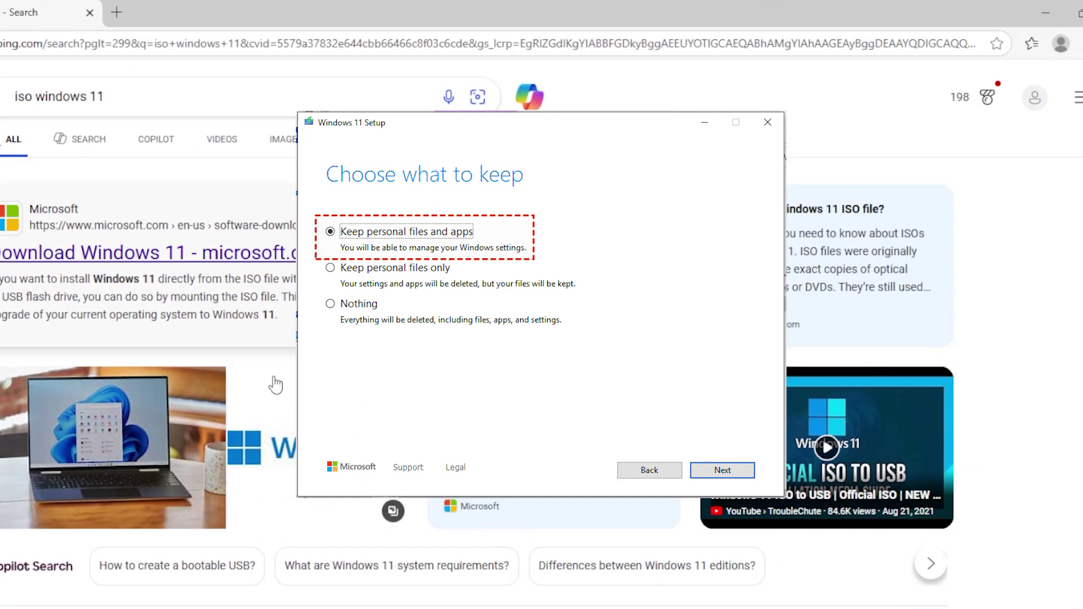
- Scroll through Windows 11 Setup's Choose what to keep page
{"action": "scroll", "coordinate": [274, 383], "scroll_direction": "down", "scroll_amount": 4}
{"action": "scroll", "coordinate": [273, 387], "scroll_direction": "up", "scroll_amount": 4}
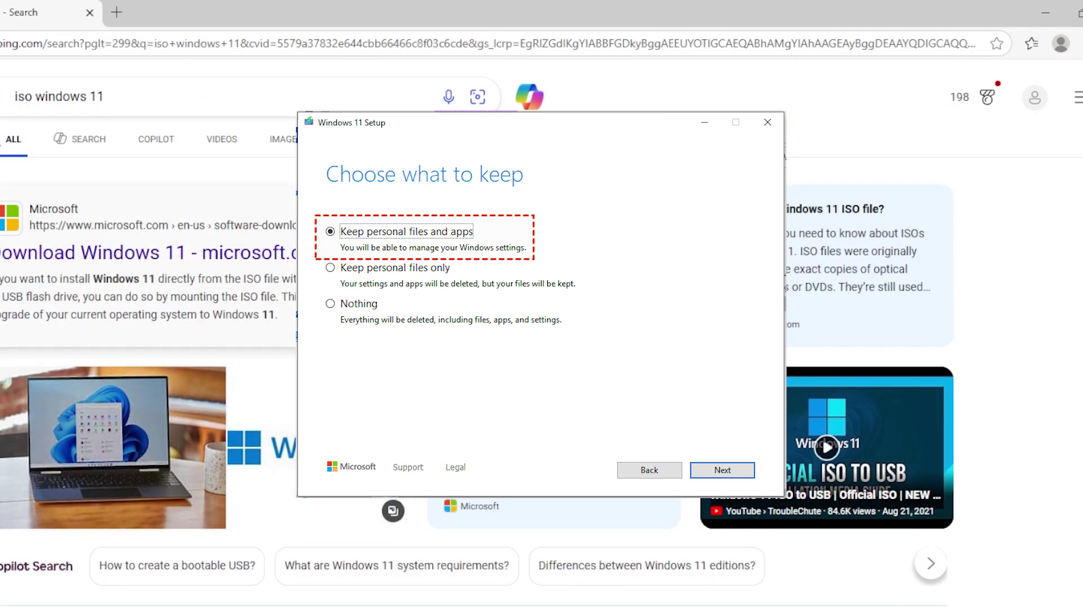